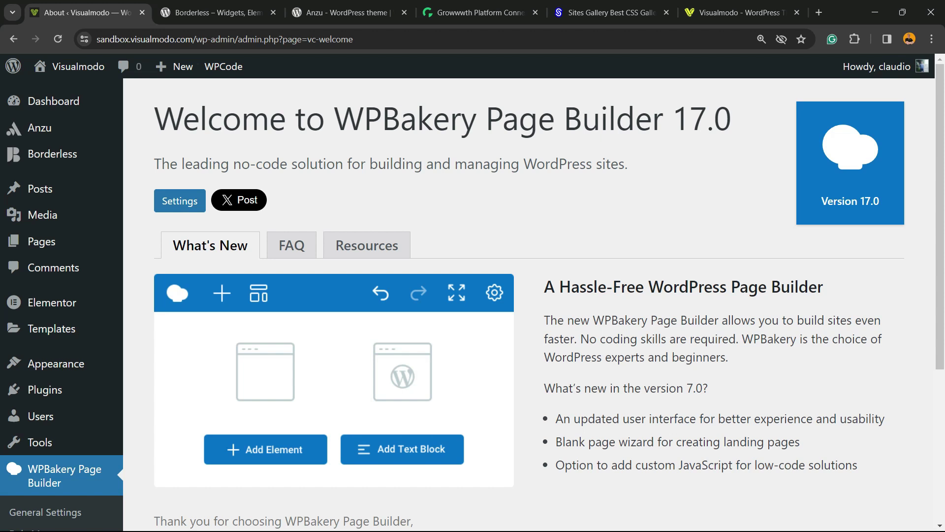
# Scroll through the WPBakery 17.0 welcome page's What's New overview
pyautogui.scroll(-5, 529, 295)
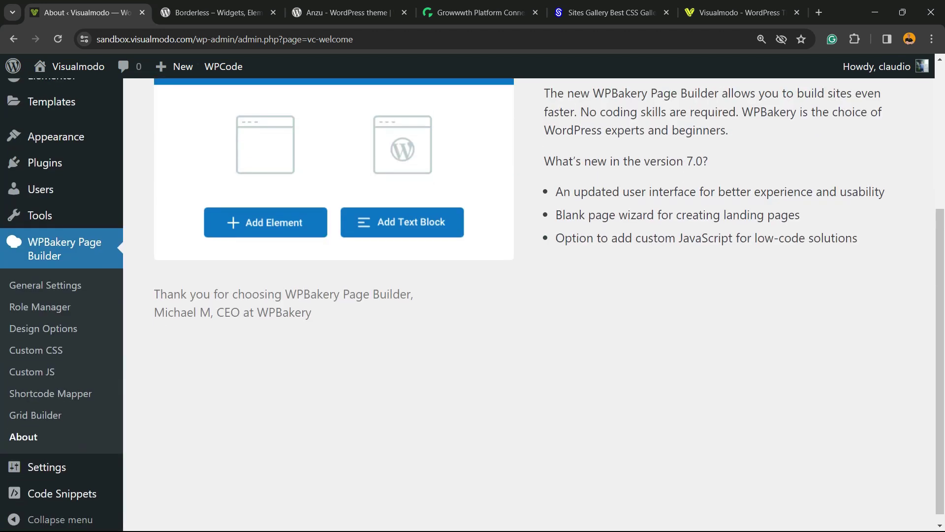
pyautogui.scroll(5, 529, 296)
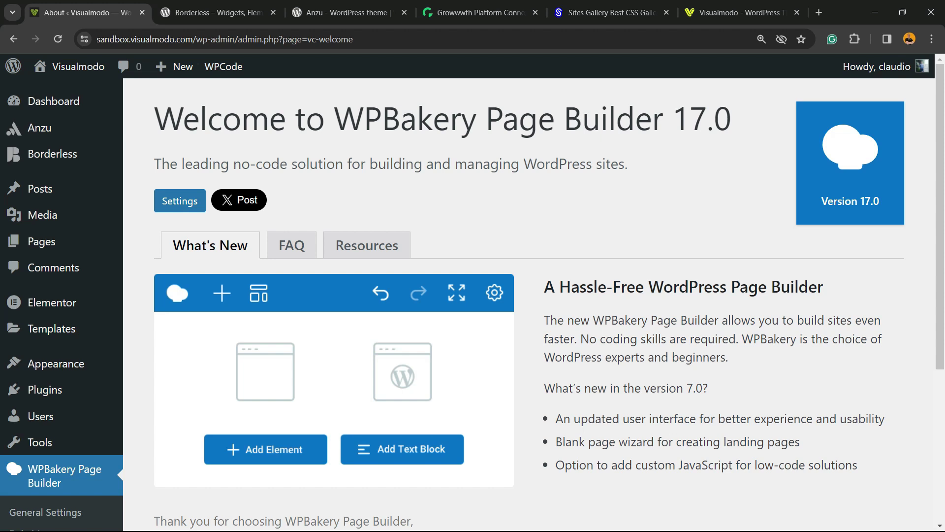
# Go to the All Posts list from the admin sidebar and look over the posts
pyautogui.moveTo(43, 215)
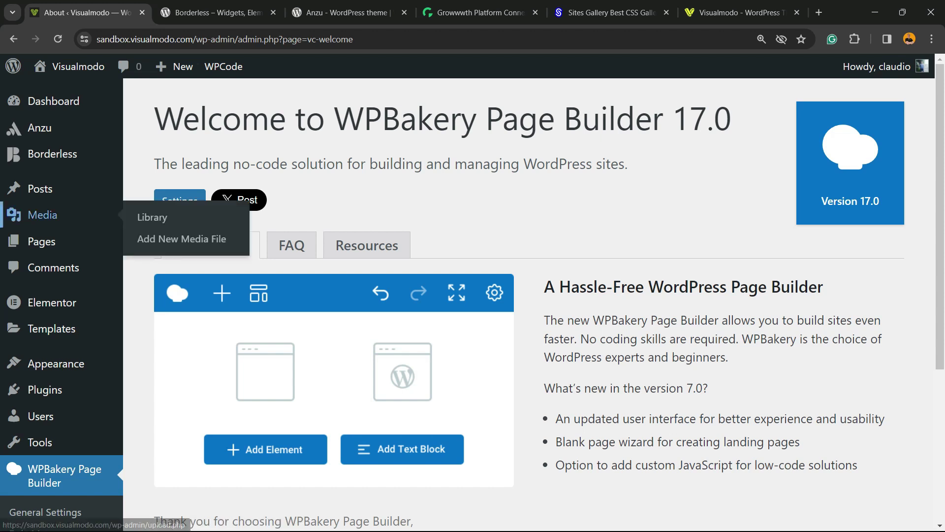
pyautogui.moveTo(40, 189)
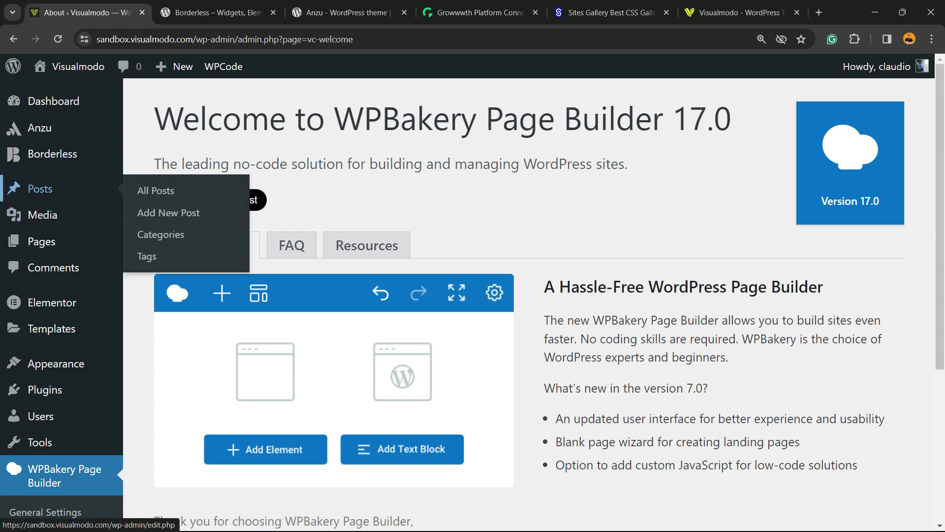
pyautogui.click(40, 189)
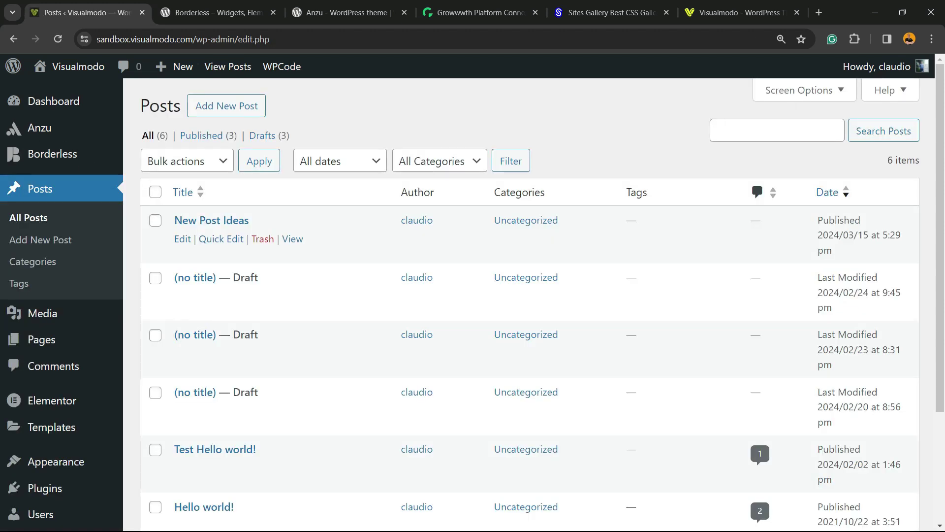
pyautogui.scroll(-3, 529, 305)
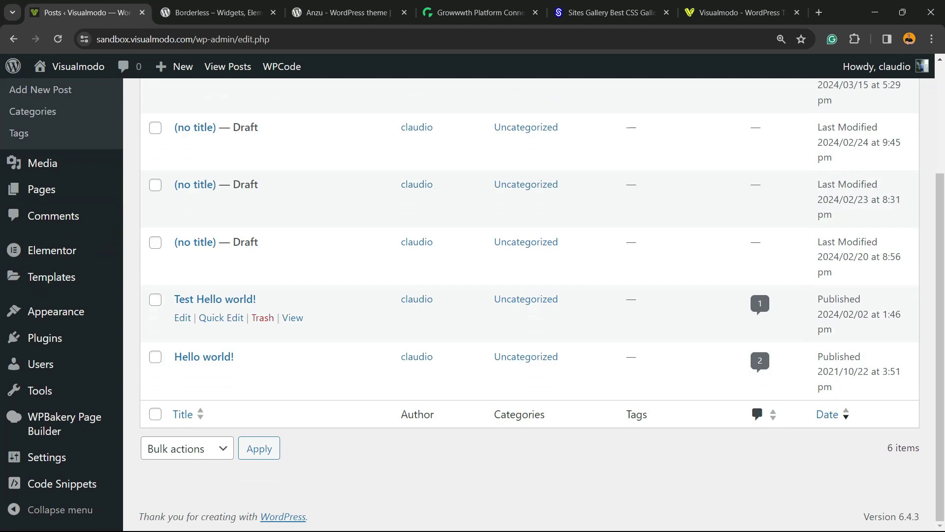
pyautogui.scroll(3, 530, 305)
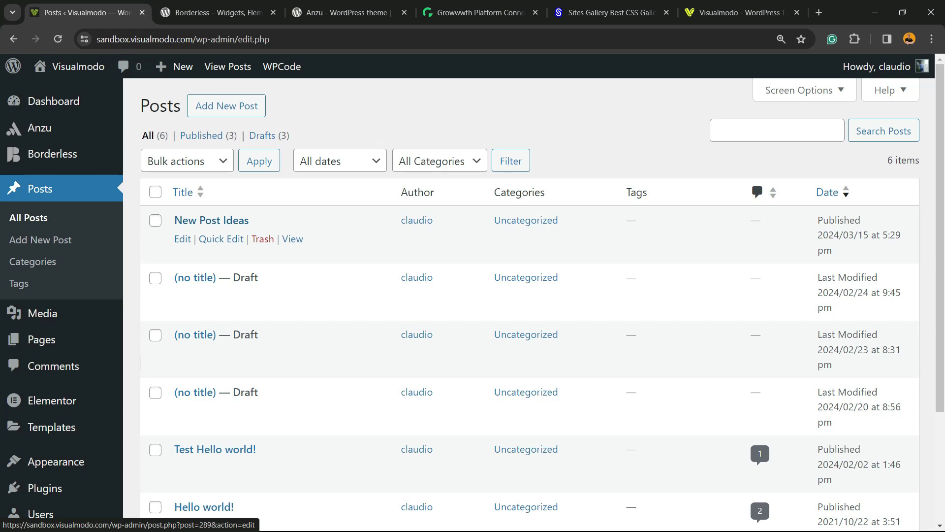
# Open 'New Post Ideas' in the editor and review its Block and Post settings sidebars
pyautogui.click(212, 220)
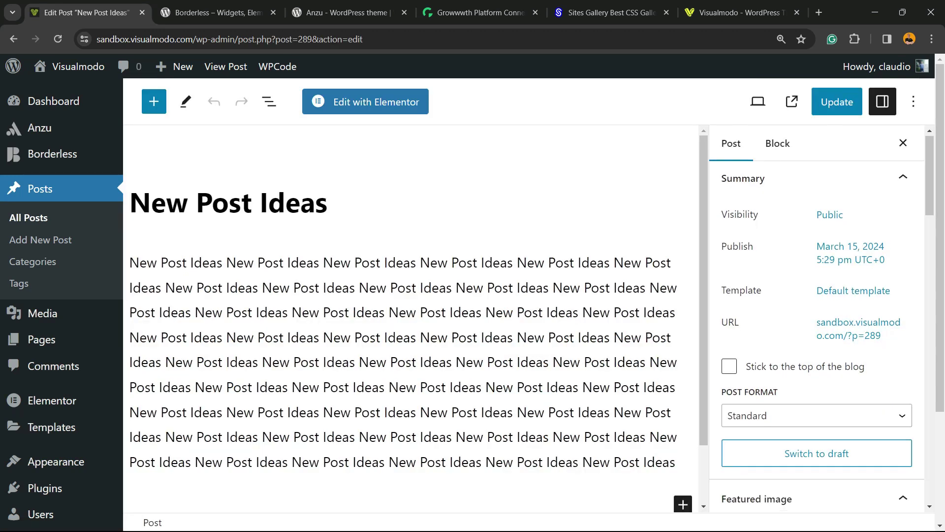
pyautogui.scroll(-5, 817, 325)
pyautogui.scroll(-15, 817, 320)
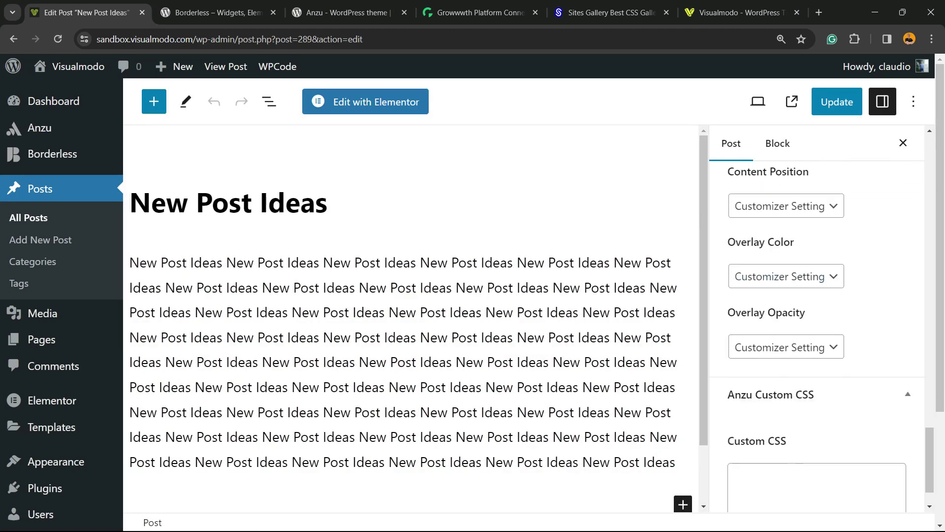
pyautogui.click(778, 144)
pyautogui.scroll(-2, 775, 197)
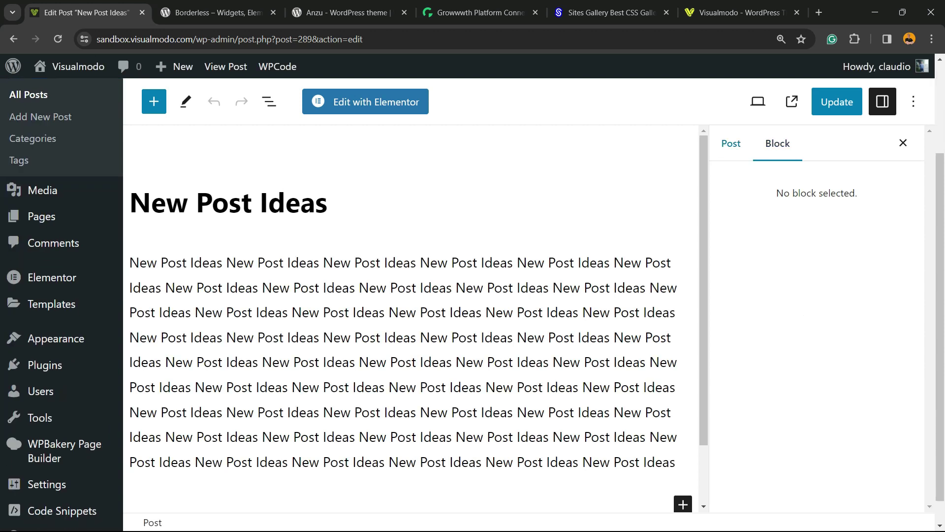
pyautogui.click(731, 143)
pyautogui.scroll(-5, 817, 320)
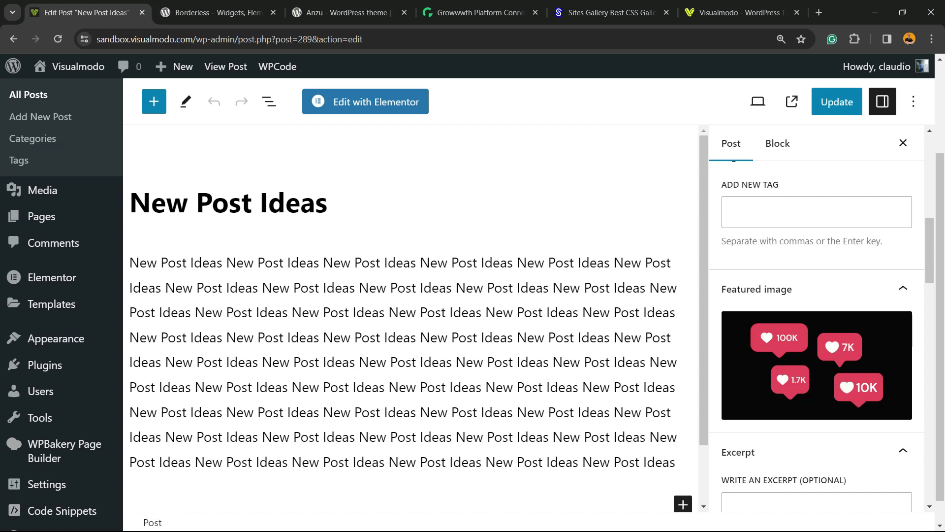
pyautogui.scroll(3, 59, 345)
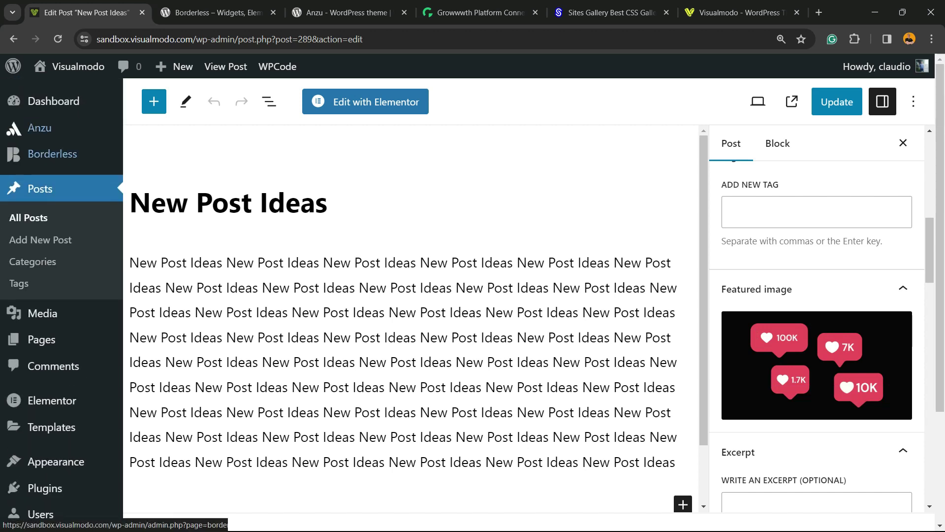
pyautogui.moveTo(73, 69)
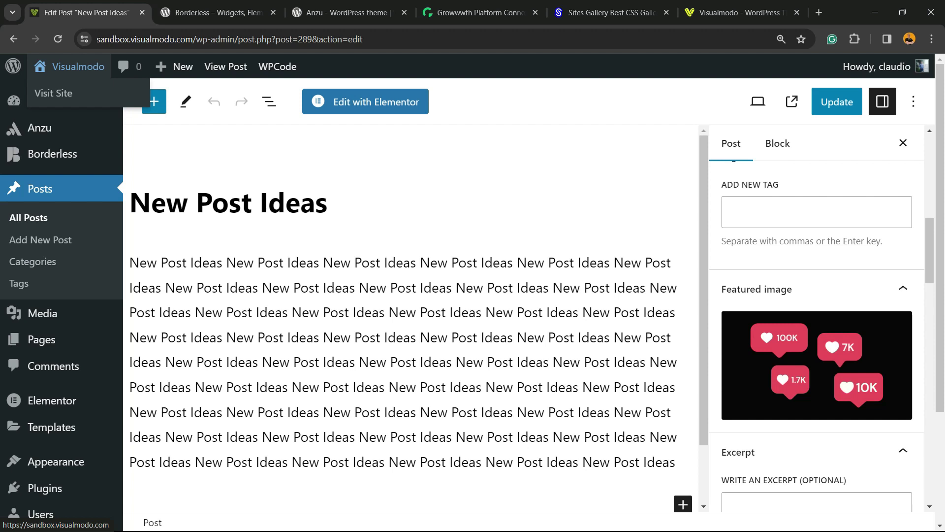
# From All Pages, create a page titled 'Posts Slider Page' and request the WPBakery Page Builder
pyautogui.moveTo(42, 339)
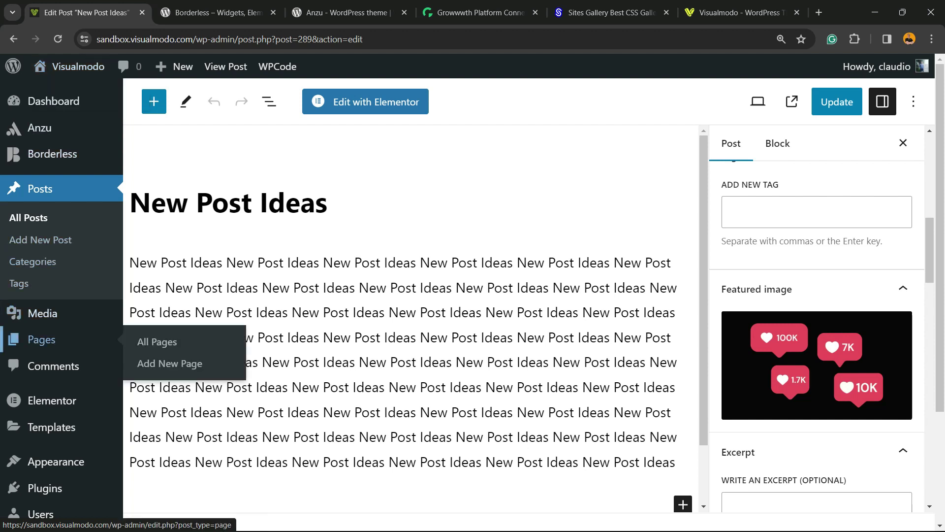
pyautogui.click(157, 342)
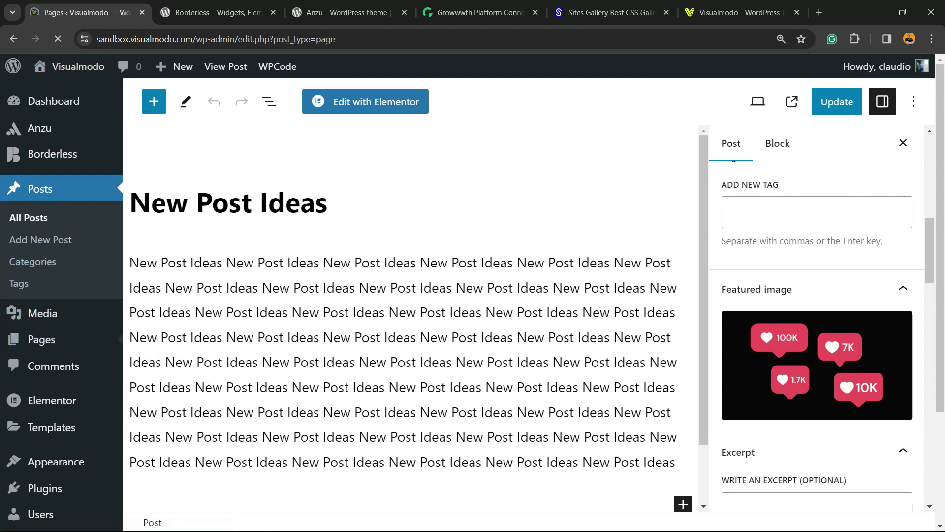
pyautogui.scroll(-8, 375, 276)
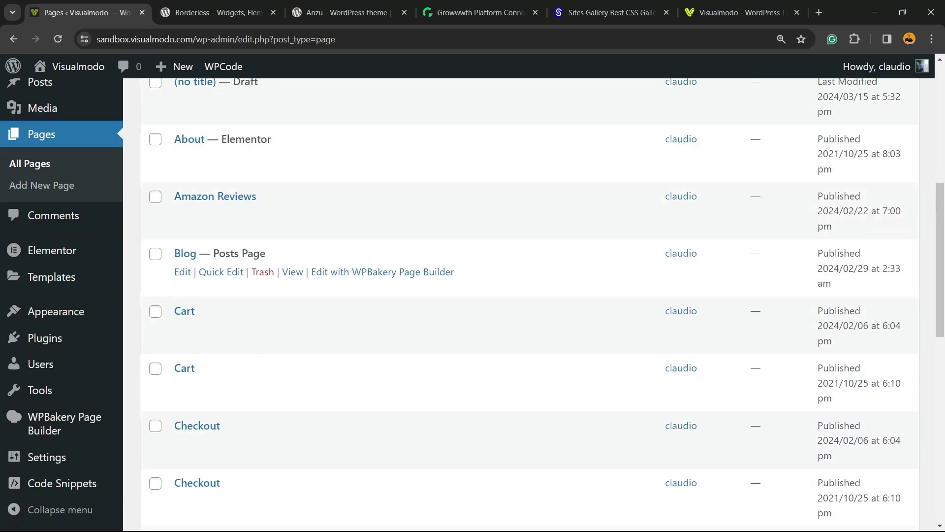
pyautogui.scroll(-2, 374, 315)
pyautogui.scroll(10, 374, 345)
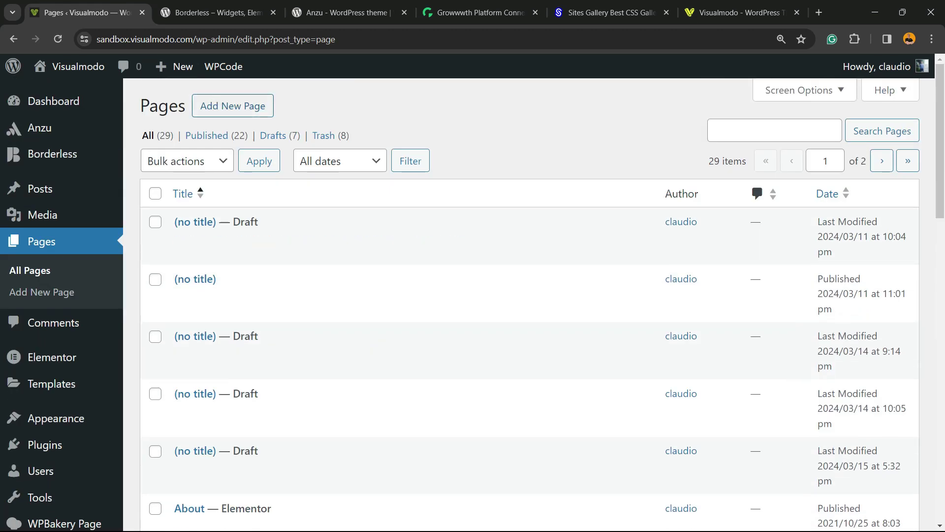
pyautogui.click(260, 104)
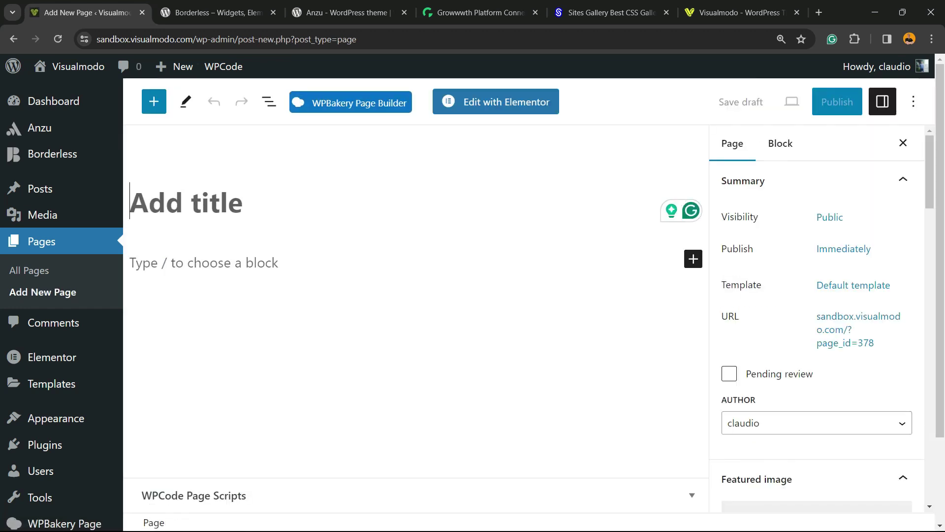
pyautogui.write('Posts Sl')
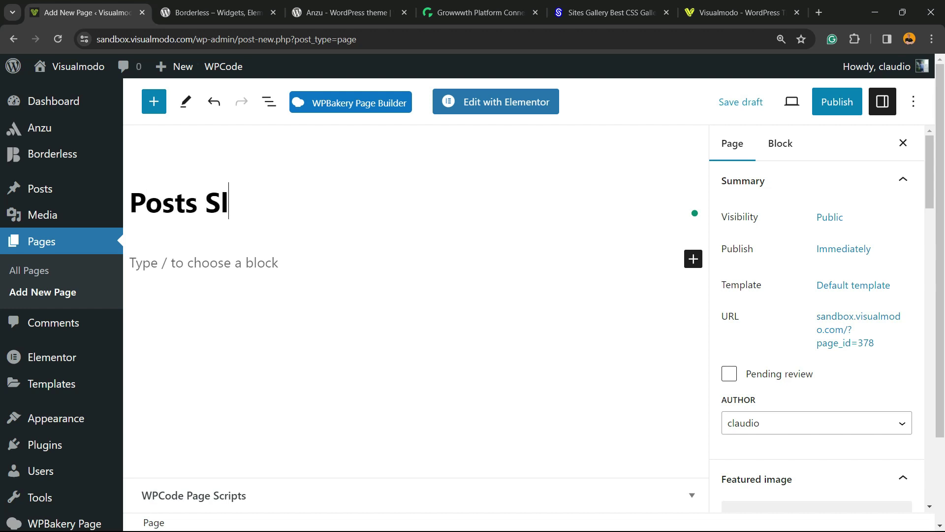
pyautogui.write('ider Page')
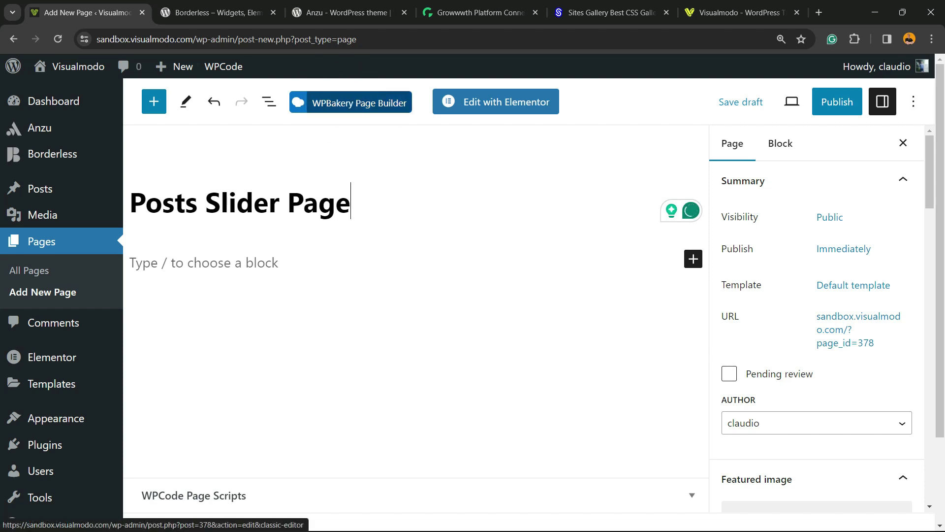
pyautogui.click(350, 103)
# Leave the block editor and enable the WPBakery builder, closing the element catalogue unused
pyautogui.press('Return')
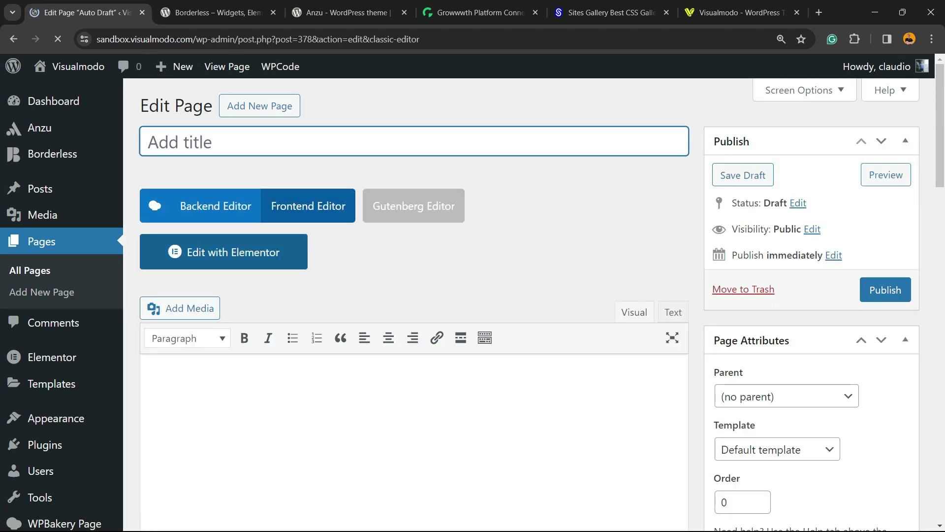
pyautogui.click(215, 206)
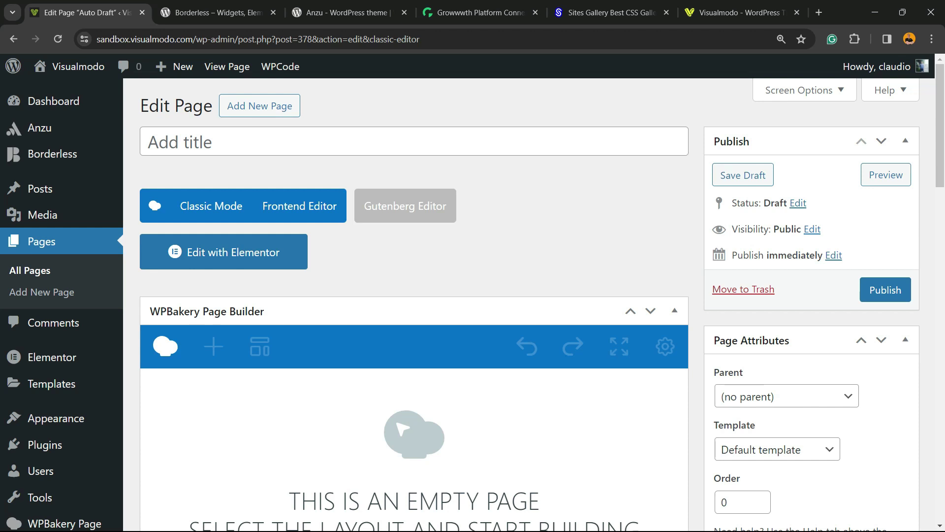
pyautogui.scroll(-9, 414, 305)
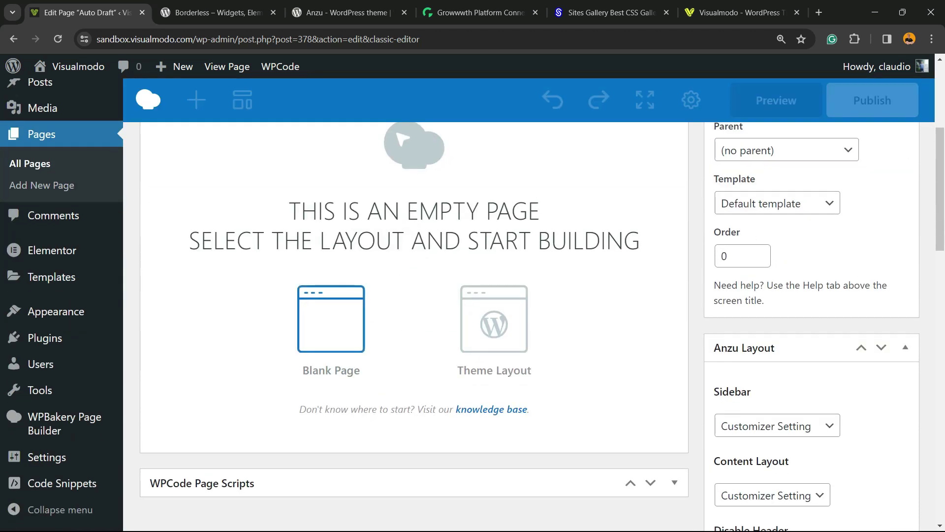
pyautogui.click(248, 204)
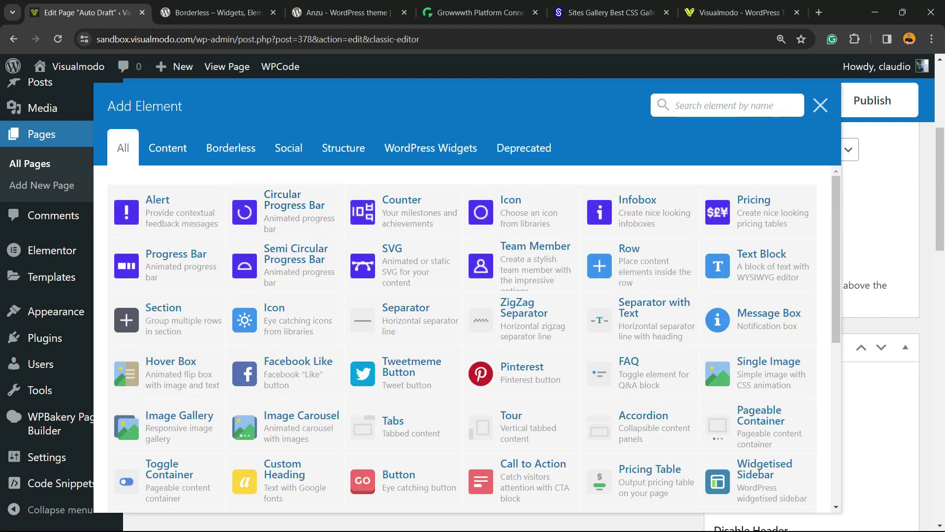
pyautogui.scroll(2, 520, 211)
pyautogui.click(821, 106)
pyautogui.scroll(-3, 468, 305)
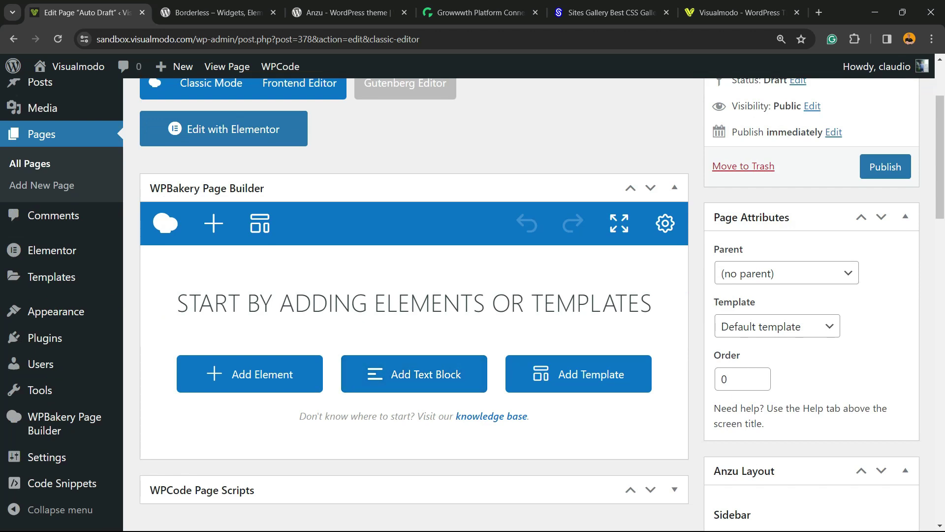
pyautogui.scroll(-3, 414, 295)
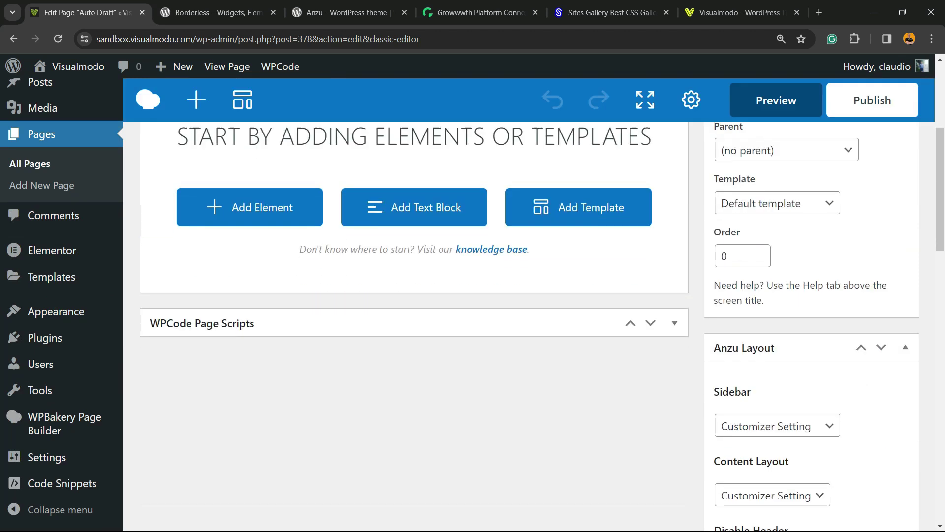
pyautogui.scroll(3, 414, 295)
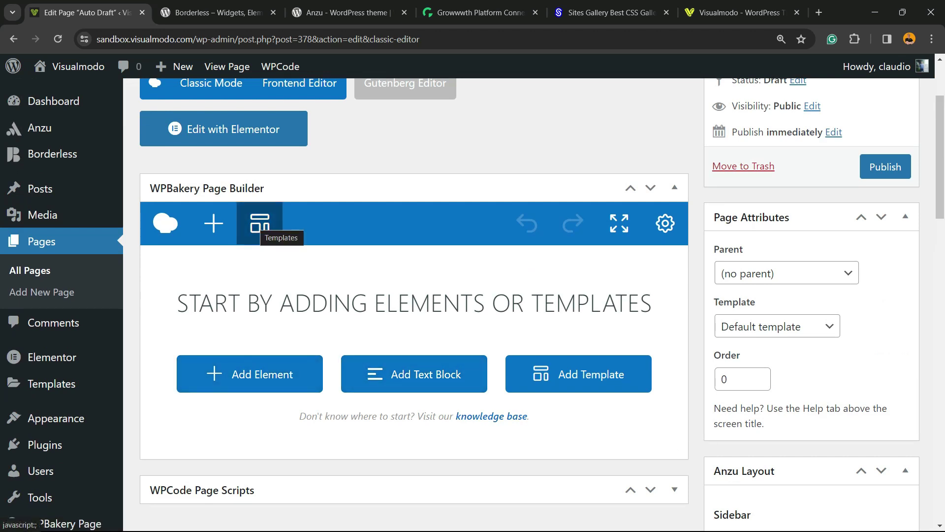
# Set the page layout to Theme Layout in Page Settings and save
pyautogui.click(665, 223)
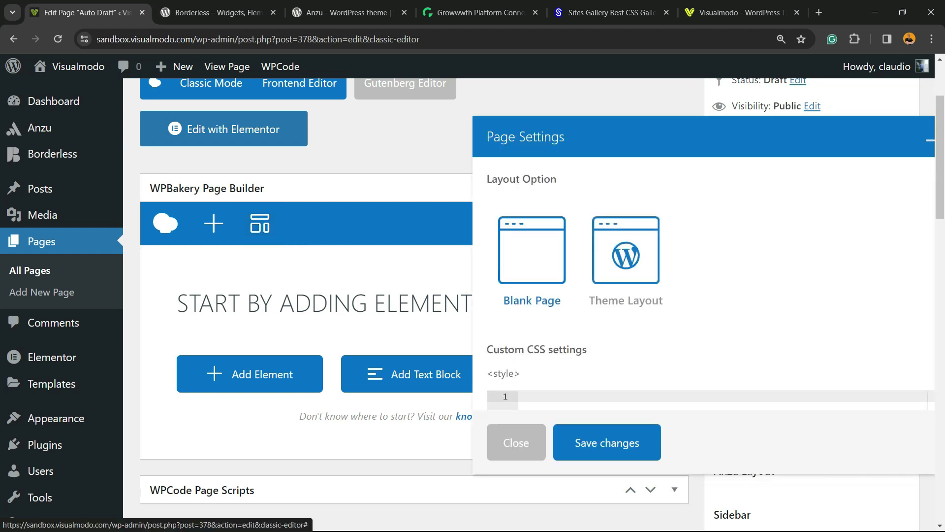
pyautogui.click(626, 249)
pyautogui.click(607, 442)
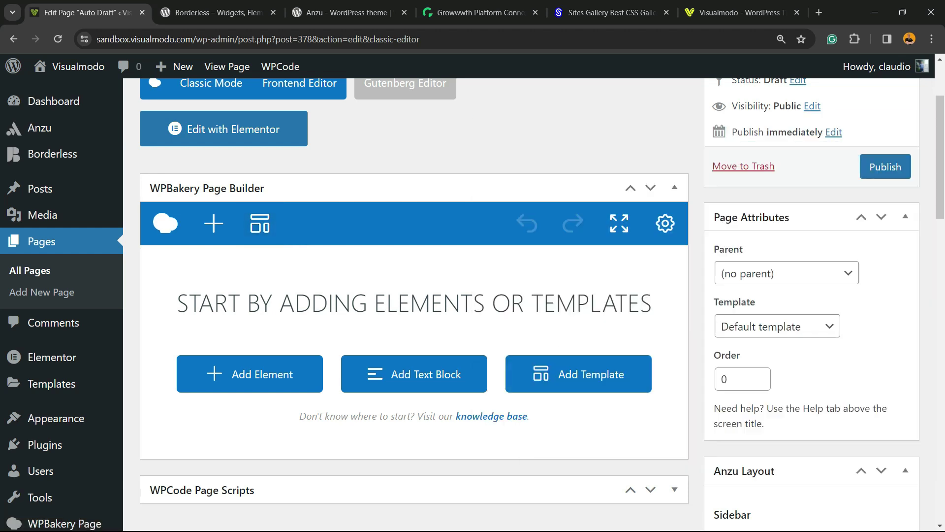
# Add a Posts Slider from the Content elements and set its slider type to Nivo slider
pyautogui.click(250, 374)
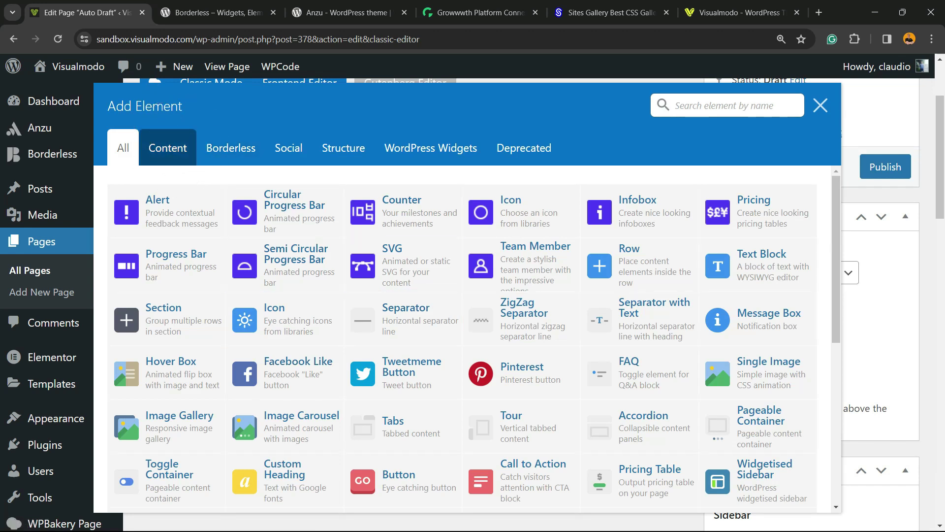
pyautogui.click(167, 148)
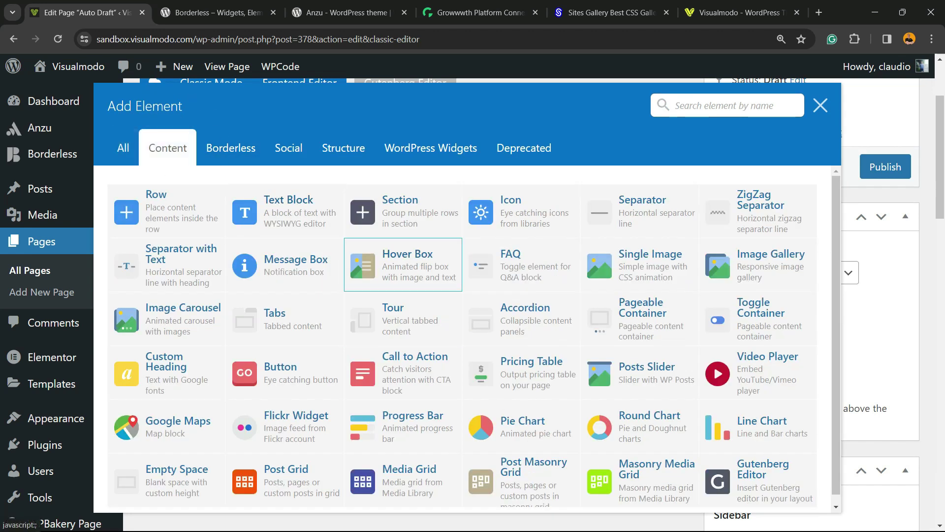
pyautogui.press('ctrl')
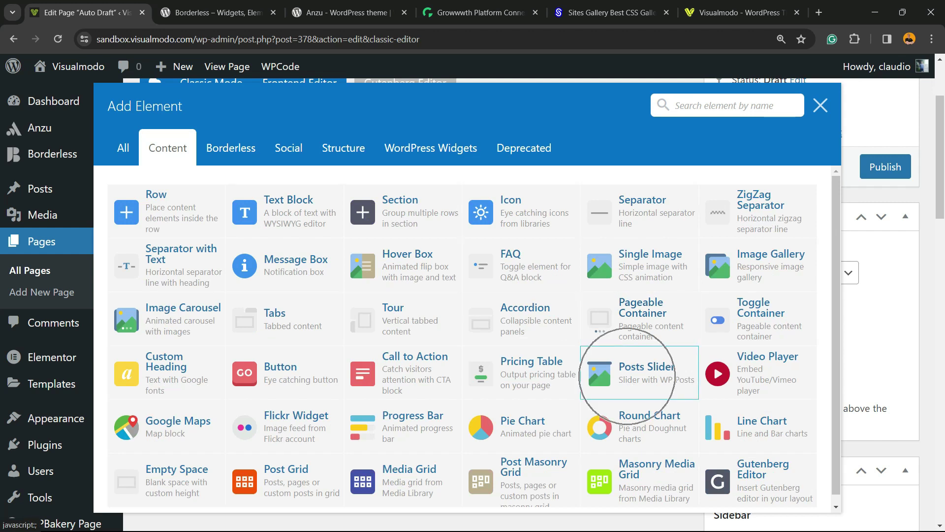
pyautogui.press('ctrl')
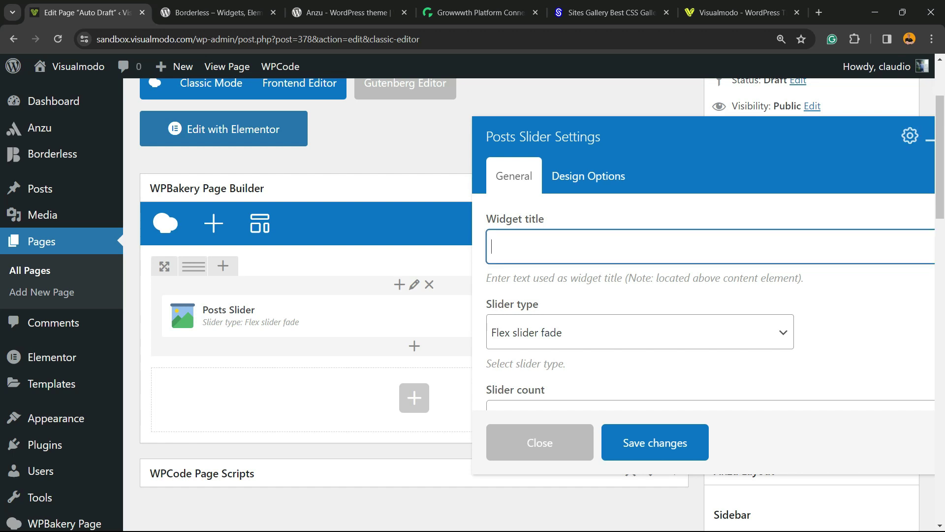
pyautogui.click(640, 333)
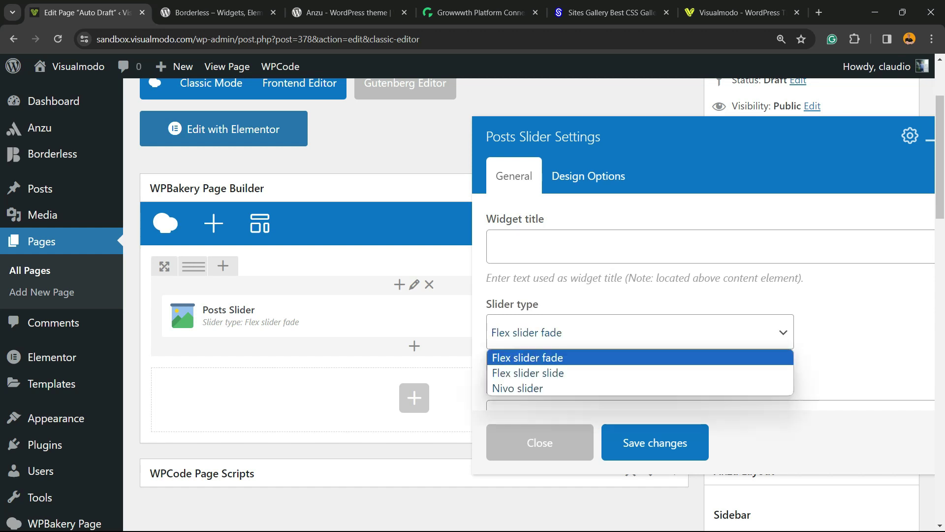
pyautogui.press('Down')
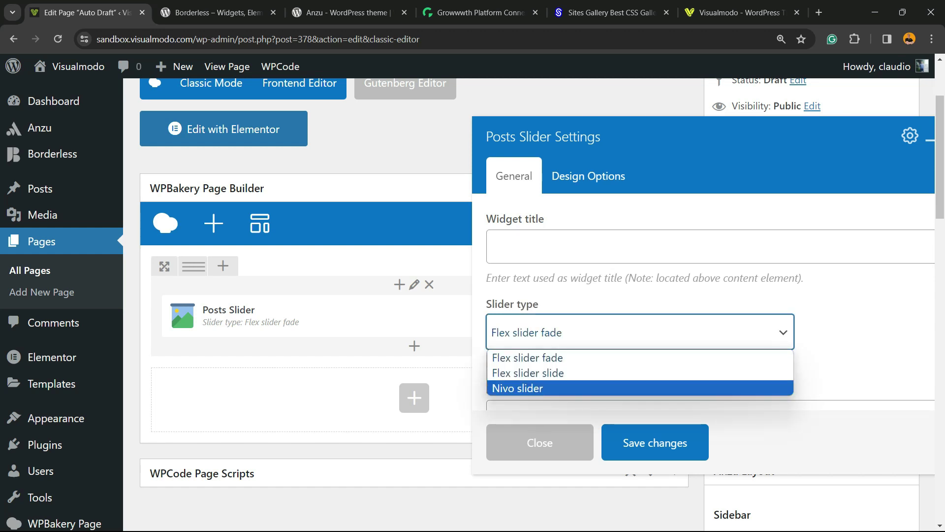
pyautogui.click(640, 388)
pyautogui.scroll(-4, 640, 302)
pyautogui.scroll(2, 640, 303)
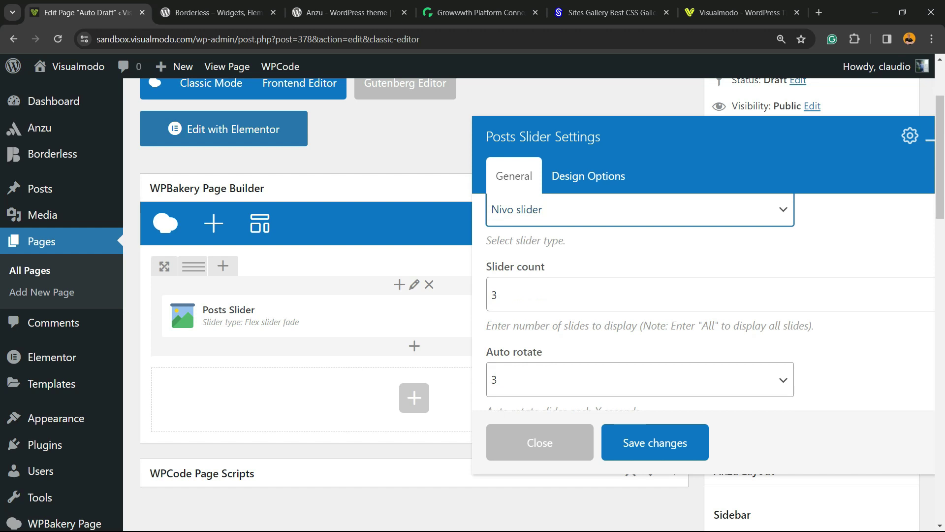
pyautogui.scroll(-2, 640, 302)
# Make the slider pull from the 'post' type, with slides linking to their post
pyautogui.tripleClick(523, 314)
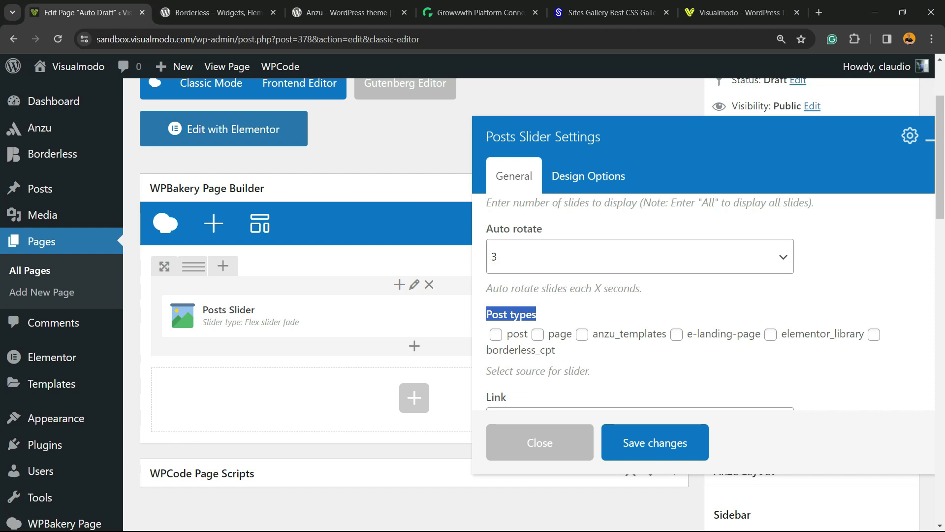
pyautogui.click(496, 335)
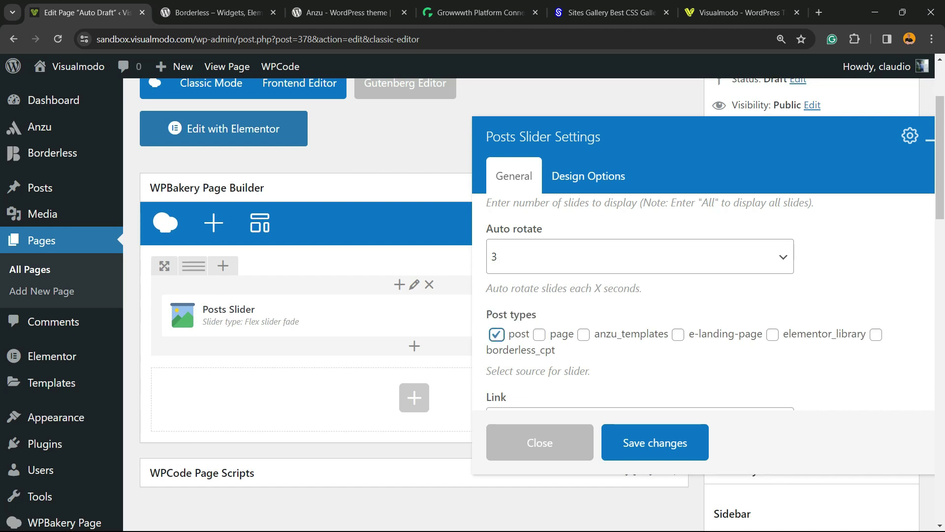
pyautogui.press('ctrl')
pyautogui.scroll(-2, 517, 335)
pyautogui.click(522, 302)
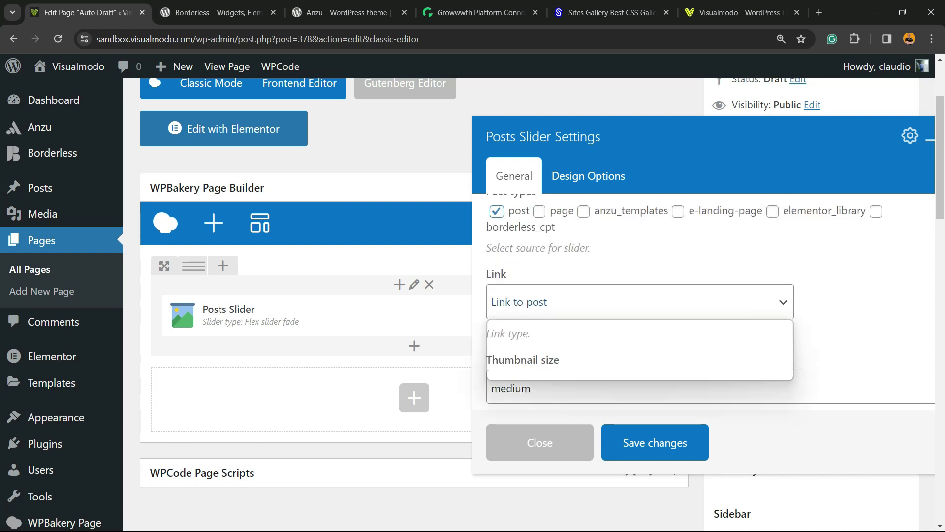
pyautogui.press('Down')
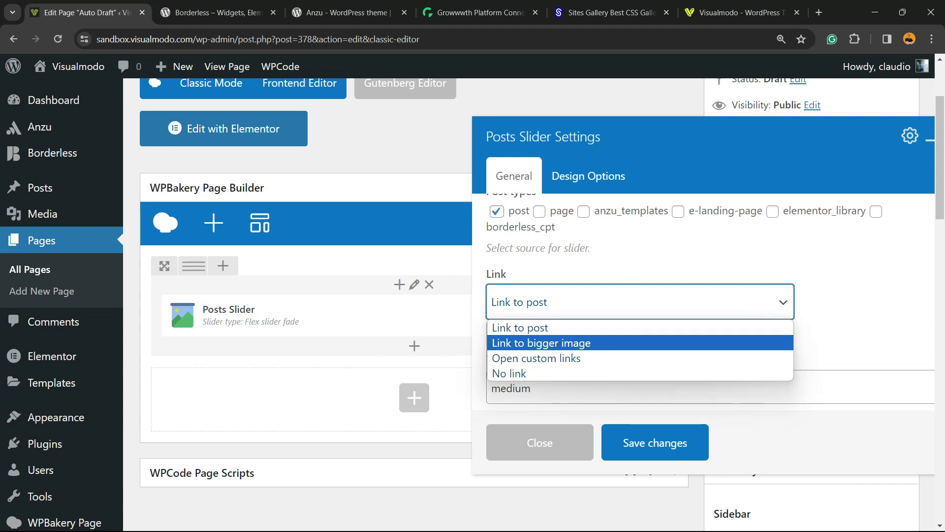
pyautogui.press('Down')
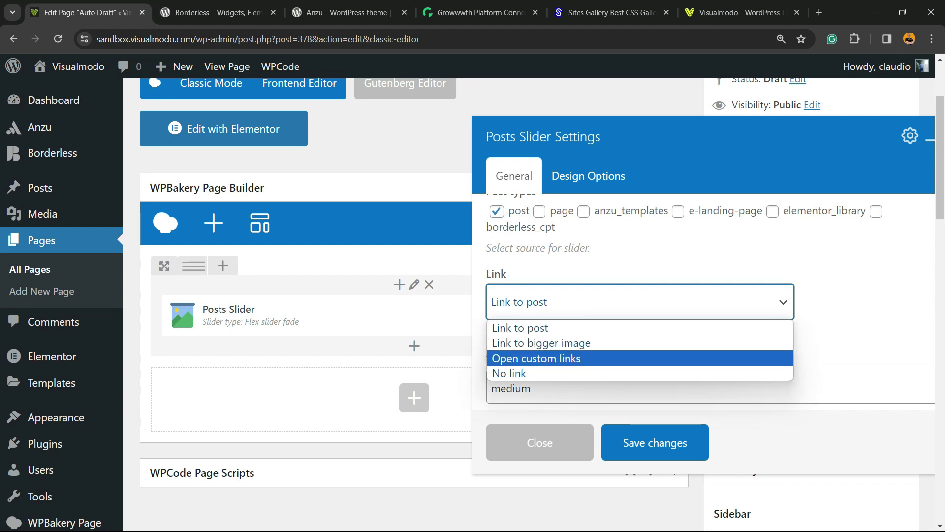
pyautogui.press('Up')
pyautogui.press('Up')
pyautogui.press('Return')
# Enter 'ful' as the thumbnail size, leaving the Post/Page IDs and Categories fields empty
pyautogui.scroll(-2, 703, 301)
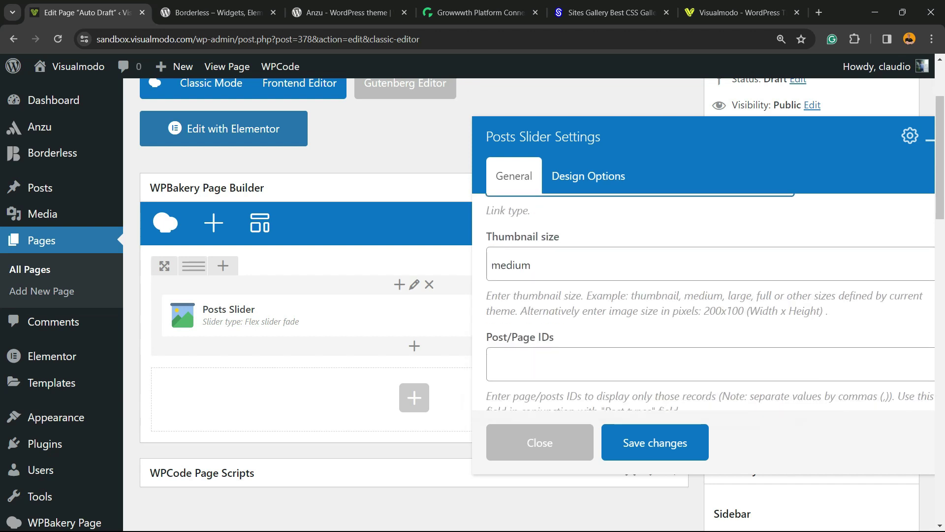
pyautogui.press('Tab')
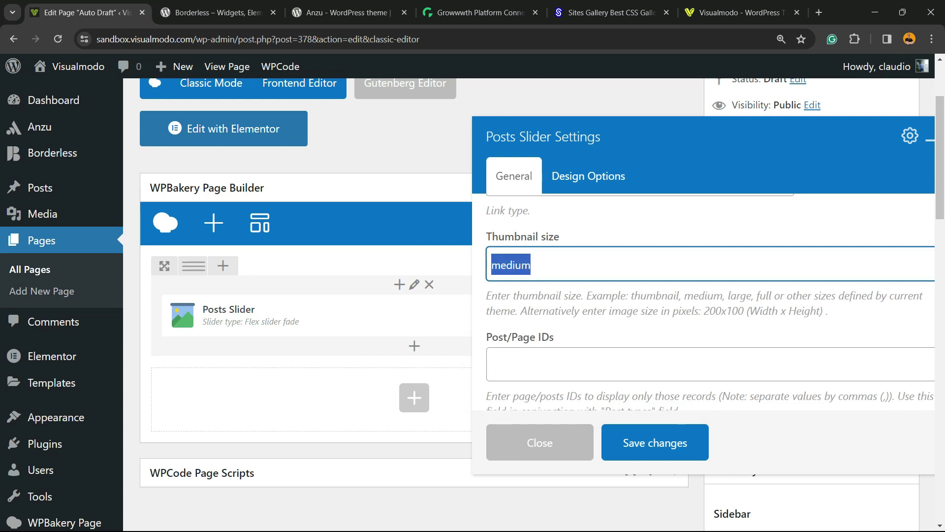
pyautogui.write('f')
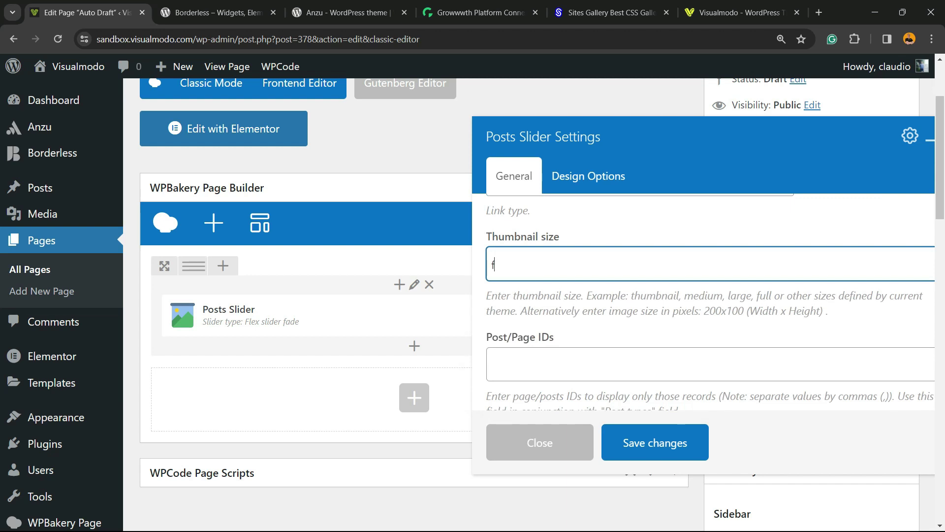
pyautogui.write('ull')
pyautogui.press('Tab')
pyautogui.press('Tab')
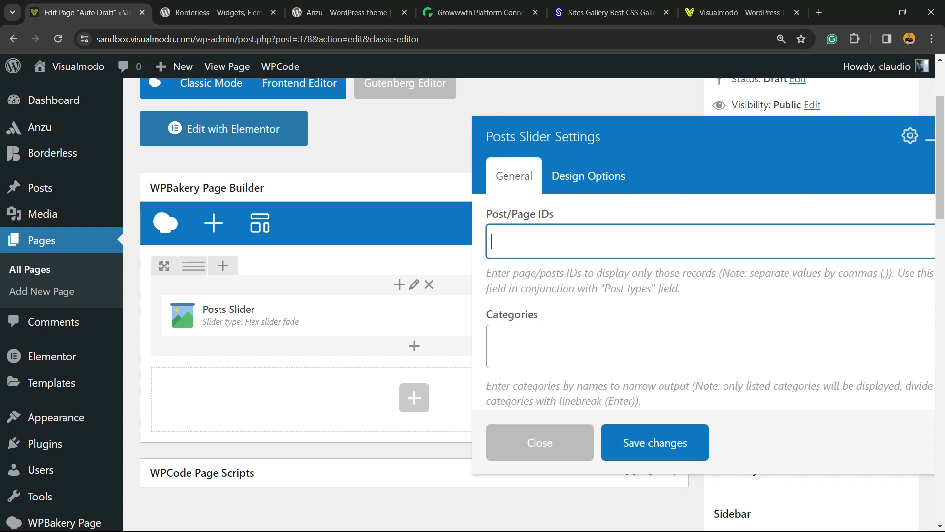
pyautogui.press('Tab')
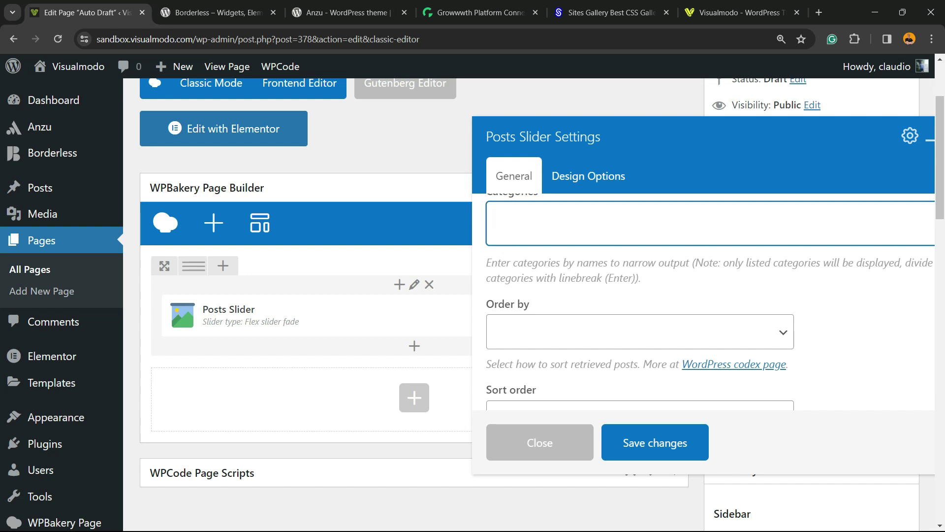
# Leave Order by unset, keep descending sort order, and save the Posts Slider settings
pyautogui.click(640, 332)
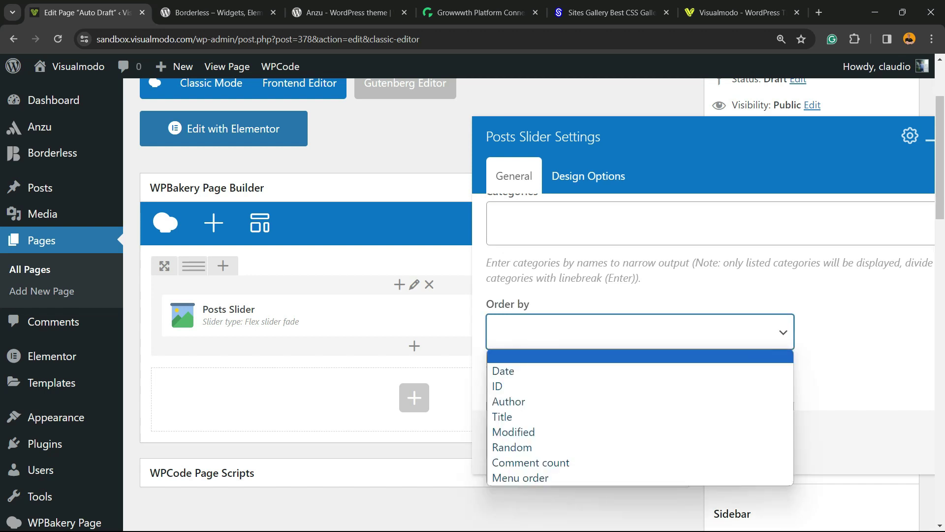
pyautogui.click(847, 332)
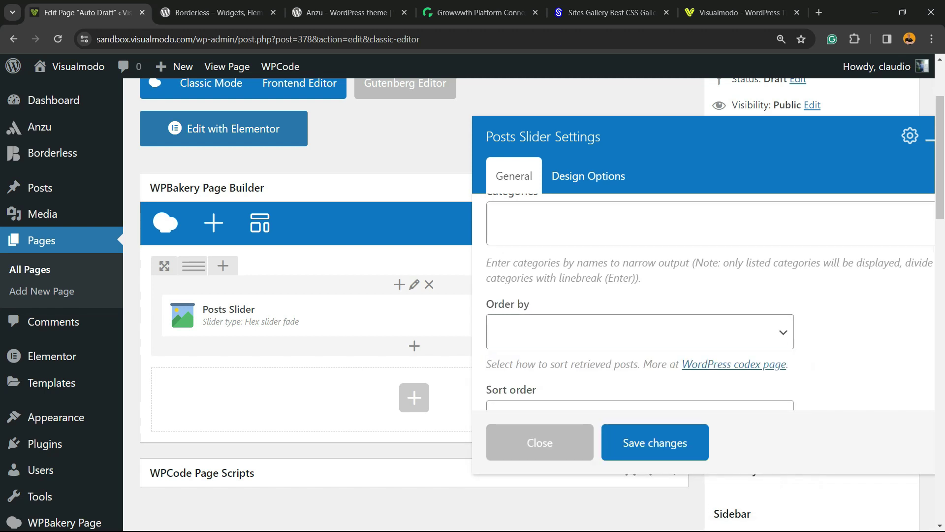
pyautogui.scroll(-3, 847, 332)
pyautogui.click(640, 295)
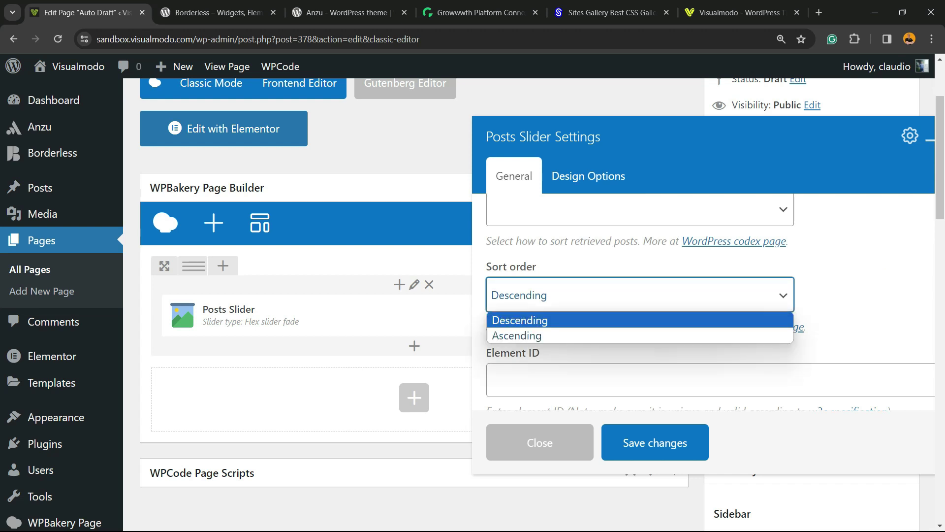
pyautogui.press('Return')
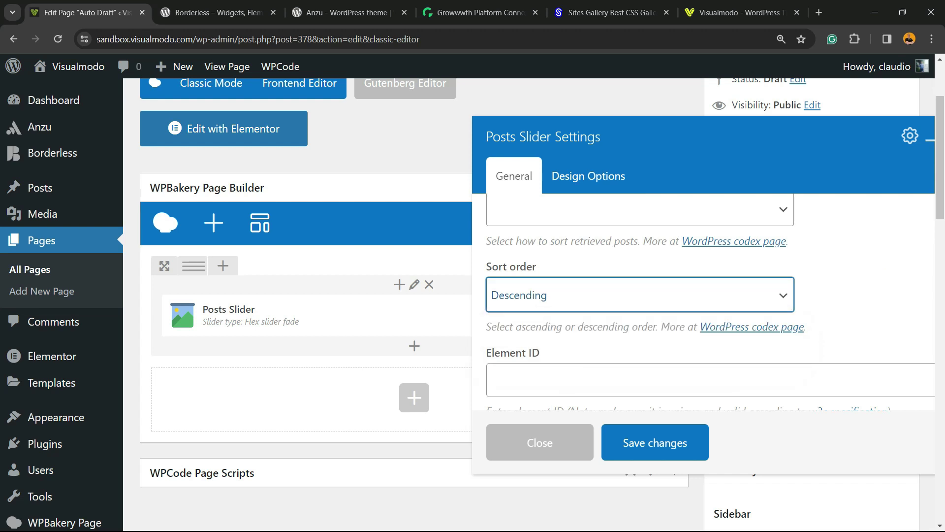
pyautogui.scroll(-2, 640, 296)
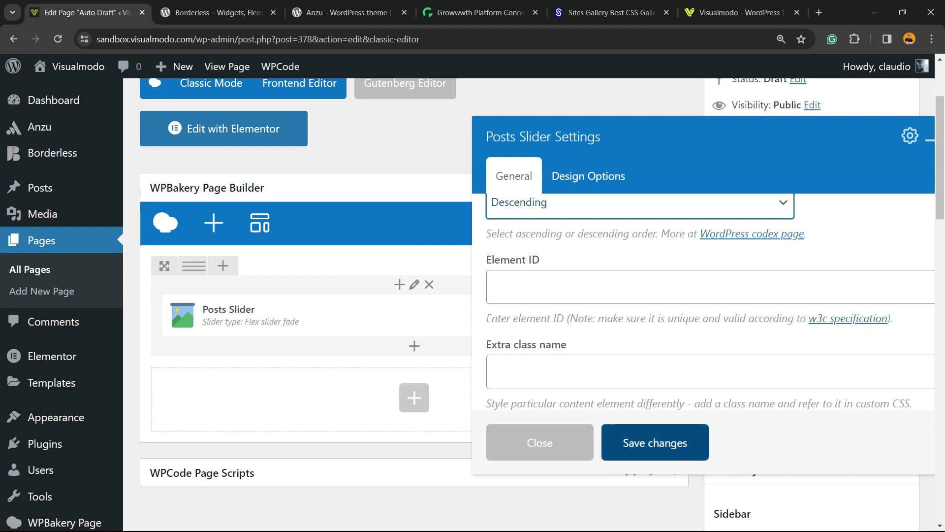
pyautogui.click(655, 442)
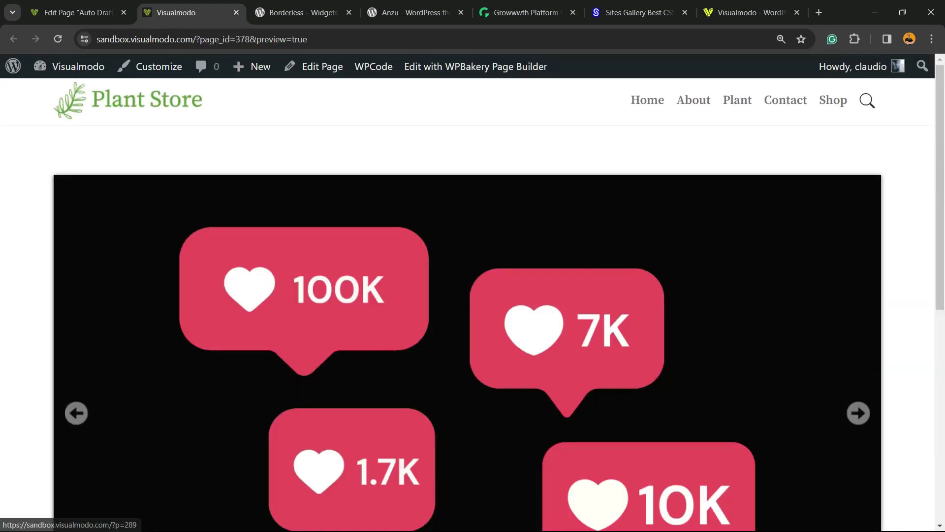
# Scroll up and down through the Test Hello world! post on the live site
pyautogui.scroll(-5, 467, 295)
pyautogui.scroll(2, 468, 296)
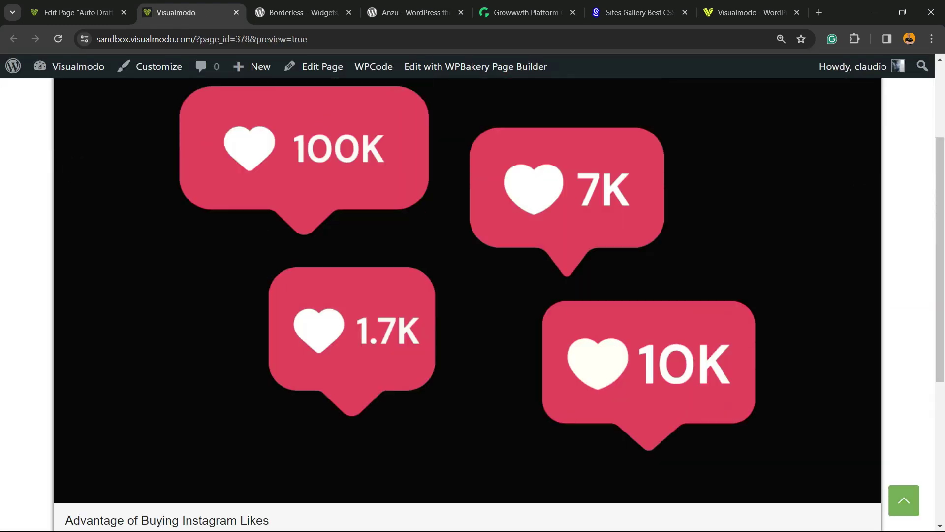
pyautogui.scroll(-2, 467, 295)
pyautogui.scroll(3, 468, 295)
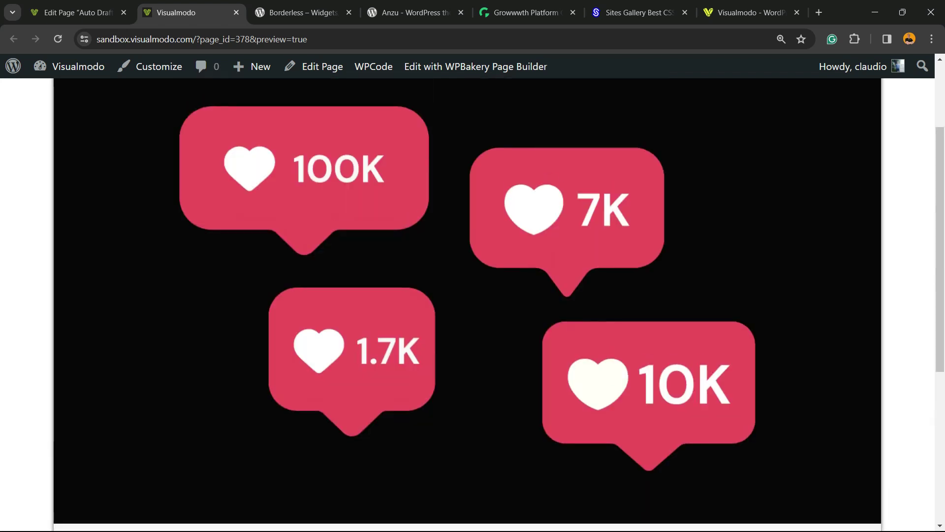
pyautogui.scroll(-2, 468, 295)
pyautogui.scroll(3, 467, 295)
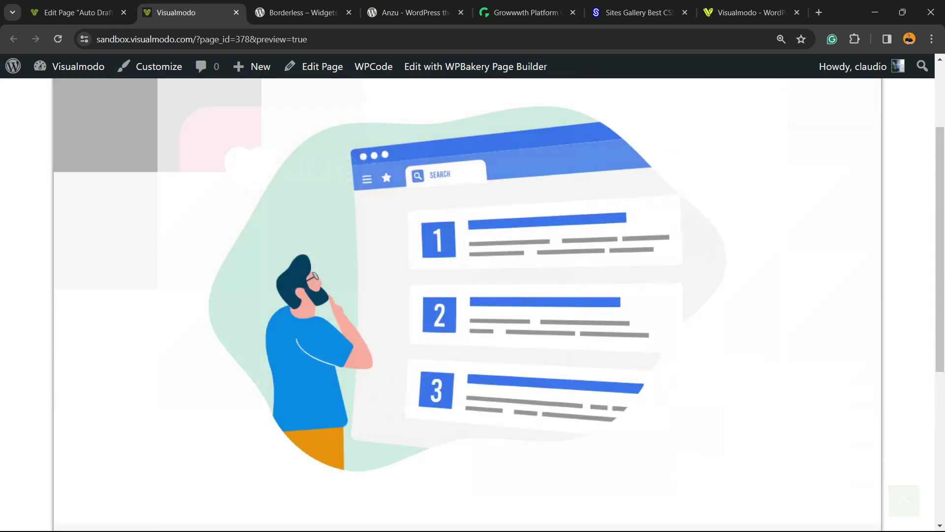
pyautogui.scroll(-2, 468, 295)
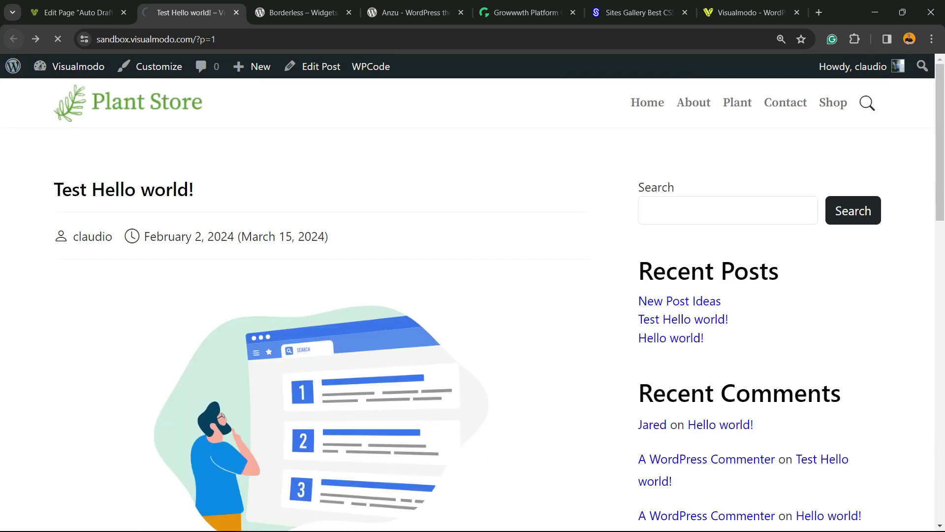
# Back in the editor, split the row 1/6 + 4/6 + 1/6 and move Posts Slider to the middle column
pyautogui.click(14, 39)
pyautogui.click(79, 12)
pyautogui.scroll(-3, 414, 295)
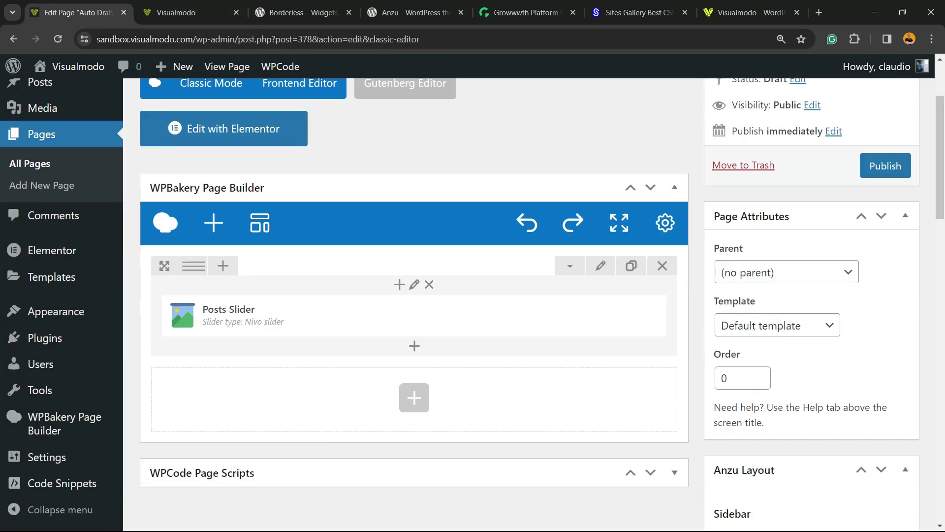
pyautogui.moveTo(194, 266)
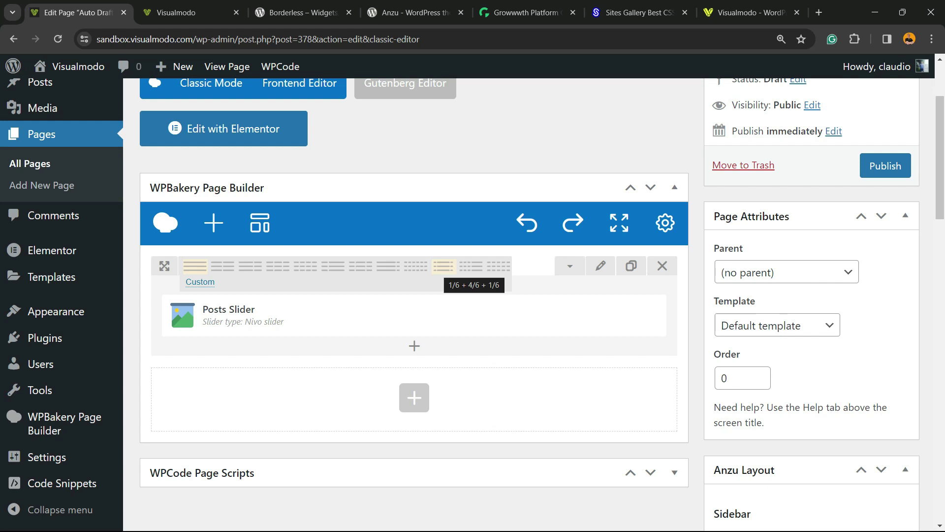
pyautogui.click(443, 266)
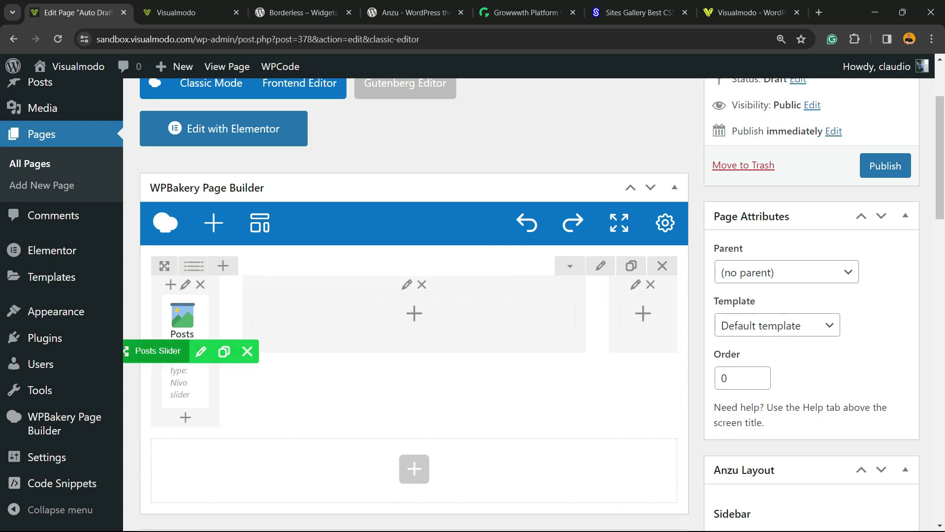
pyautogui.moveTo(152, 350); pyautogui.dragTo(384, 315)
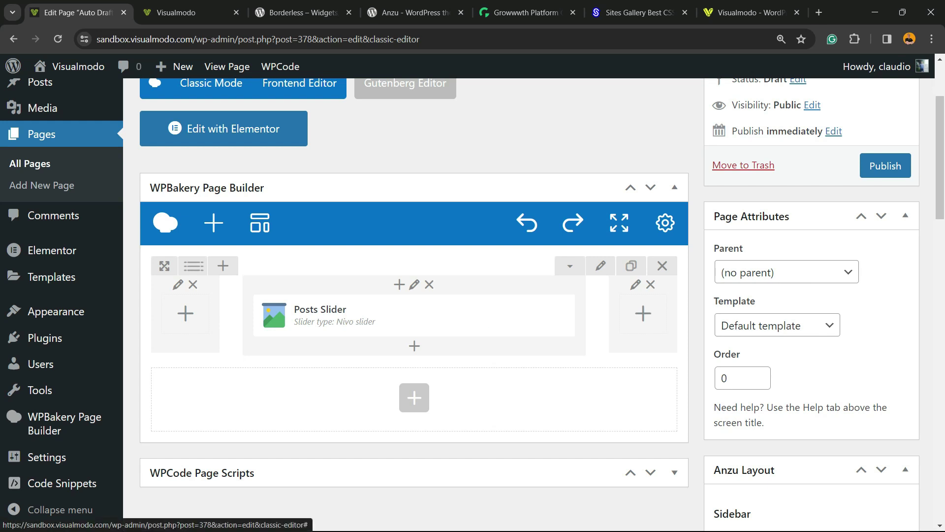
# Give the row a top padding of 40 in Row Settings Design Options and save
pyautogui.click(601, 266)
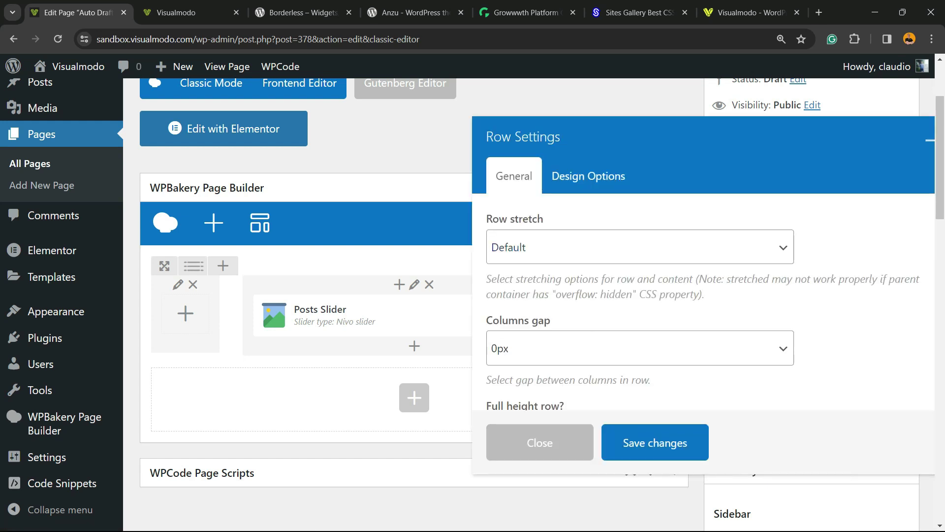
pyautogui.click(589, 175)
pyautogui.click(609, 320)
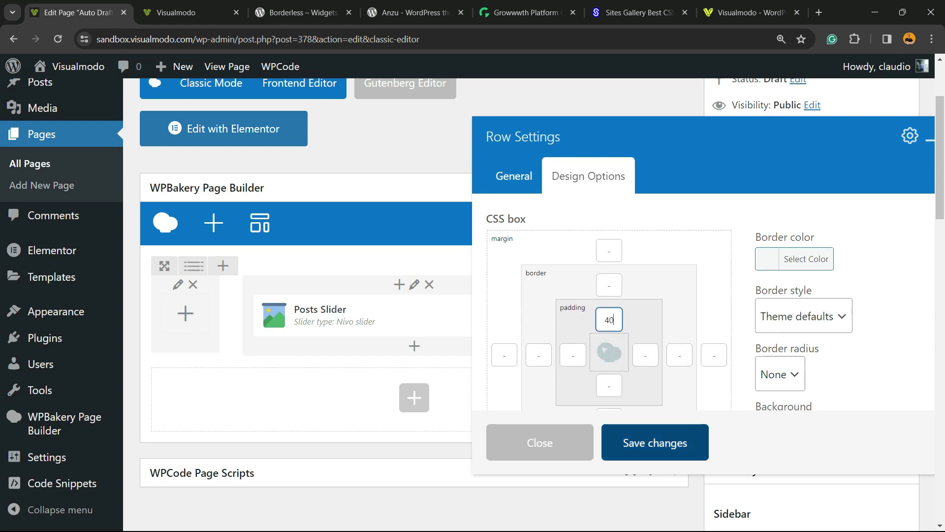
pyautogui.click(654, 443)
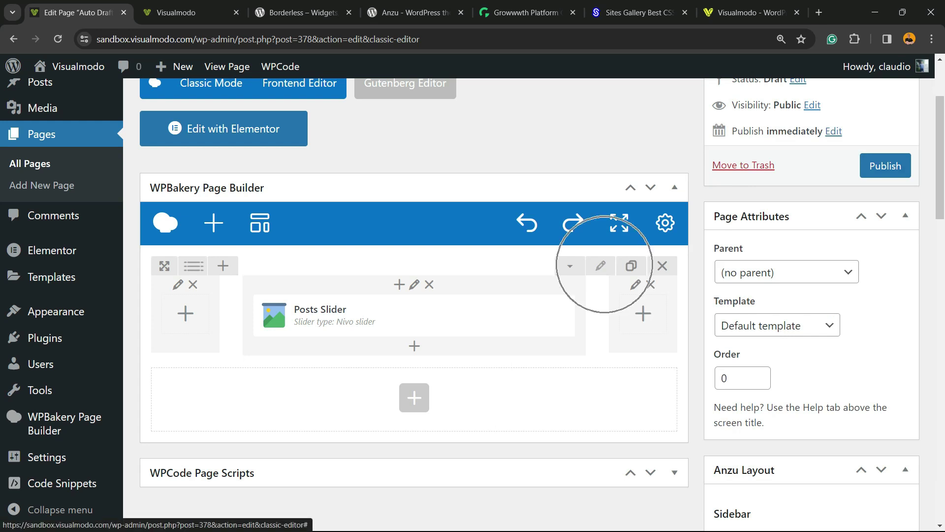
pyautogui.scroll(3, 601, 264)
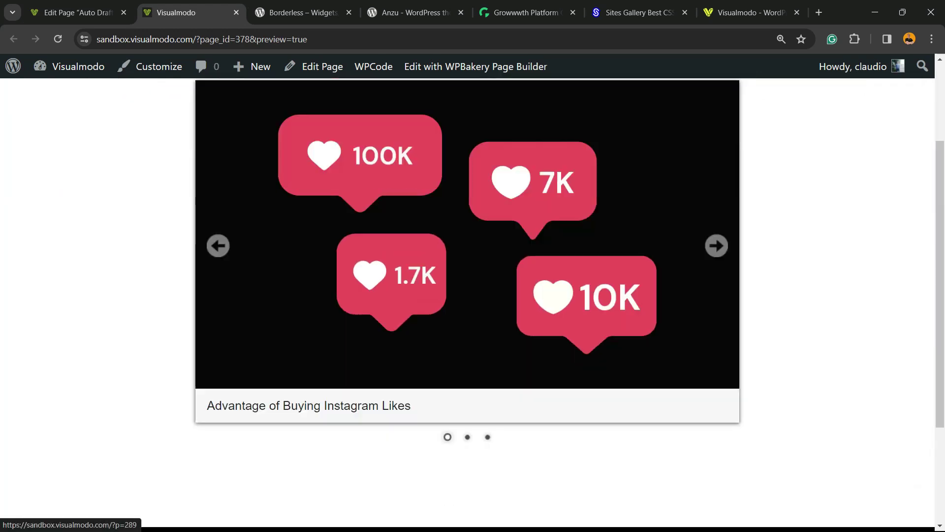
pyautogui.scroll(-3, 473, 305)
pyautogui.scroll(5, 473, 305)
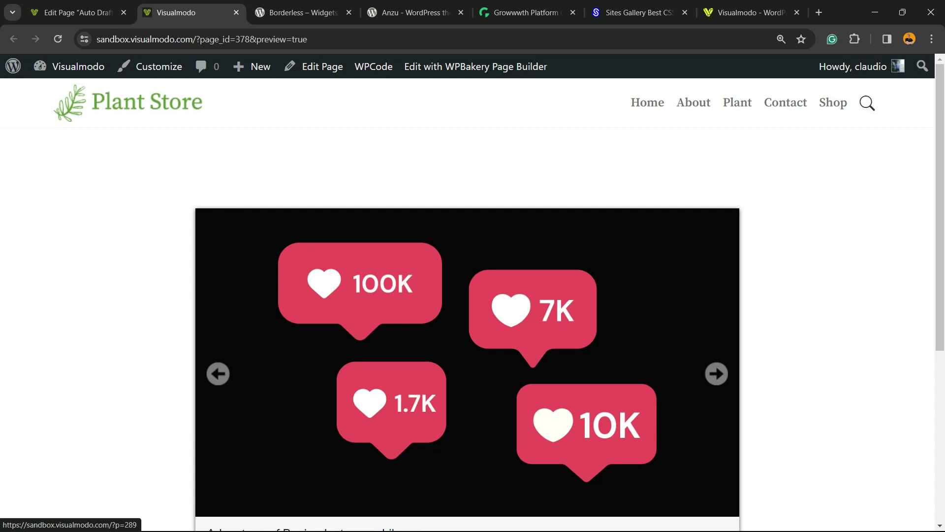
# Change the Posts Slider's slider type to Flex slider fade and save
pyautogui.click(78, 13)
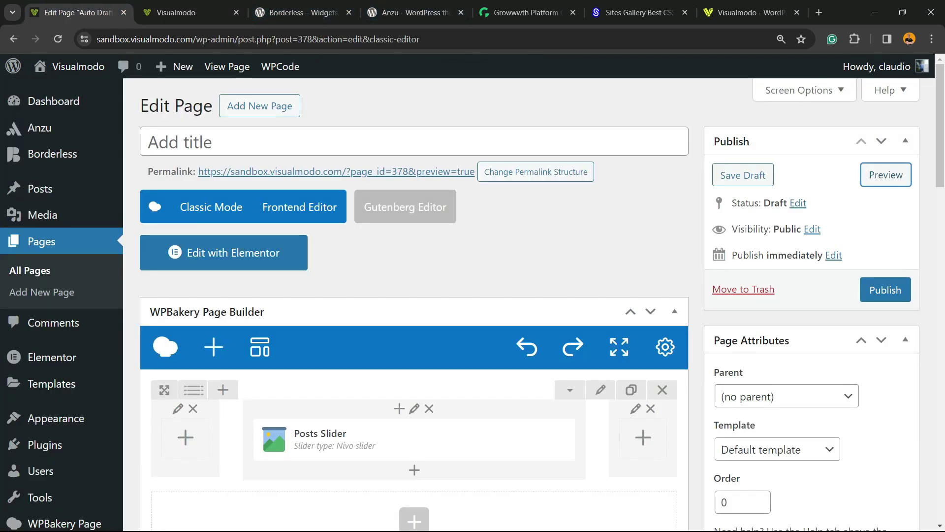
pyautogui.click(271, 421)
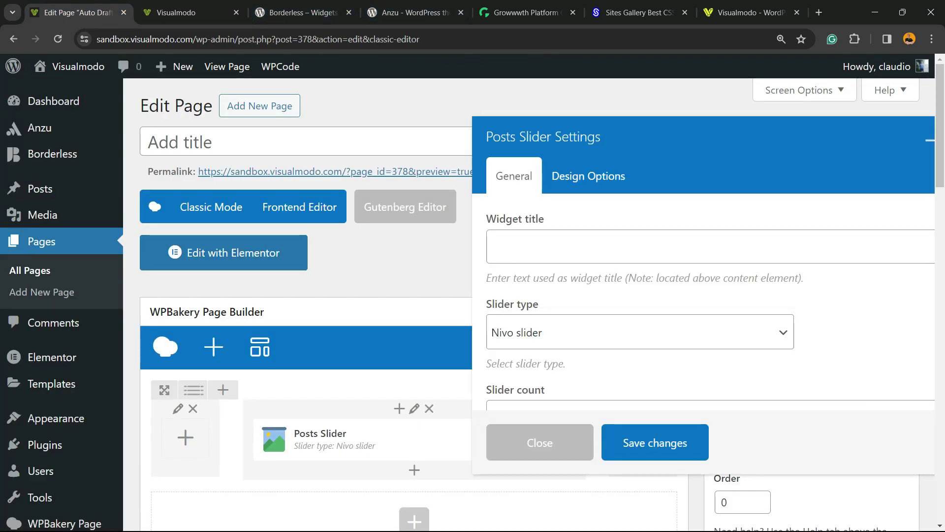
pyautogui.click(542, 332)
pyautogui.click(527, 358)
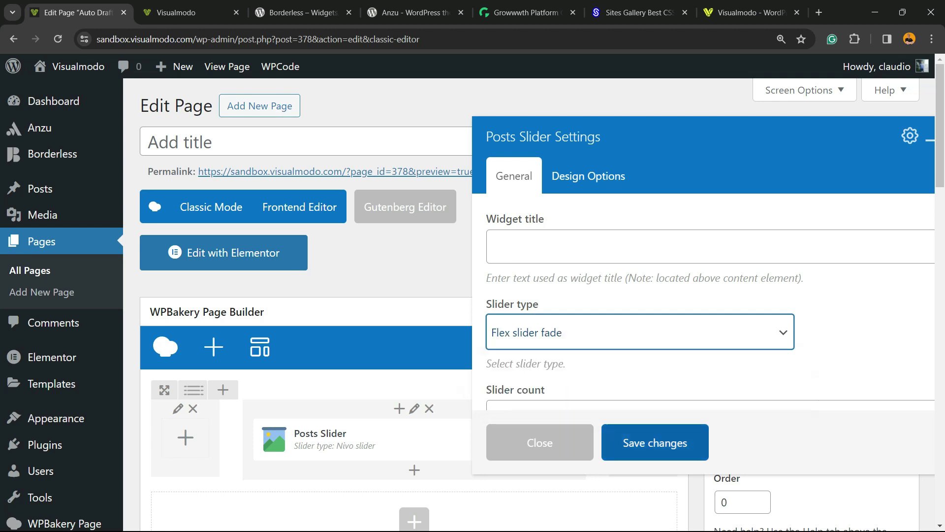
pyautogui.click(655, 443)
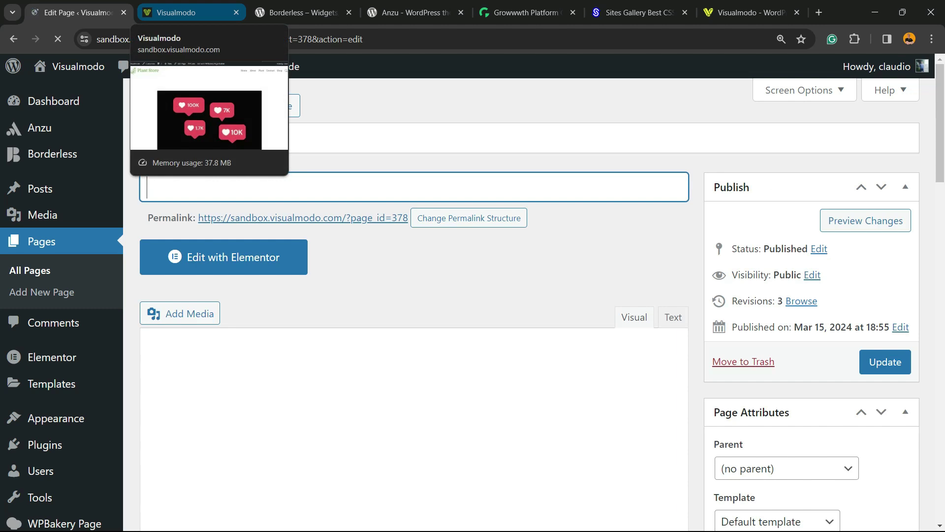
# Preview the page and advance the slider to the next slide
pyautogui.click(865, 220)
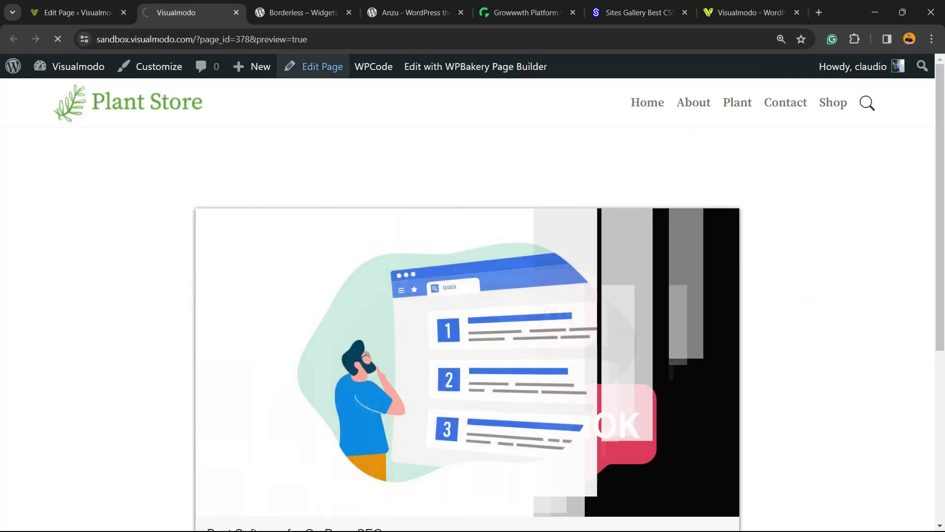
pyautogui.scroll(-2, 468, 295)
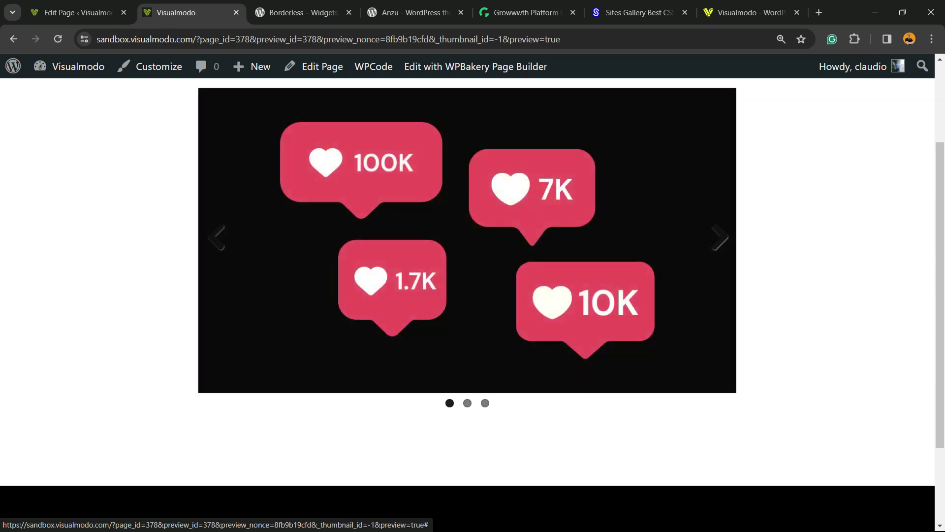
pyautogui.click(719, 237)
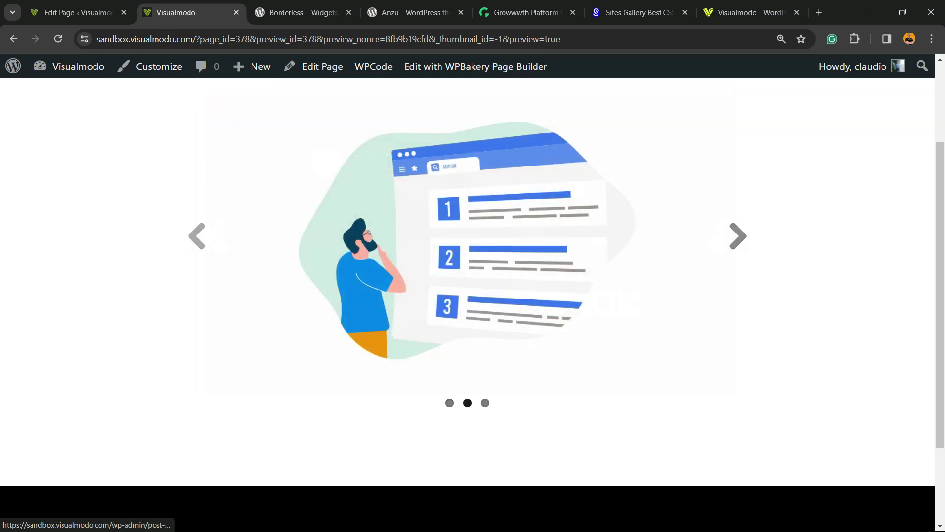
pyautogui.click(78, 13)
# Set the Posts Slider to Flex slider slide, save it, and update the published page
pyautogui.click(601, 436)
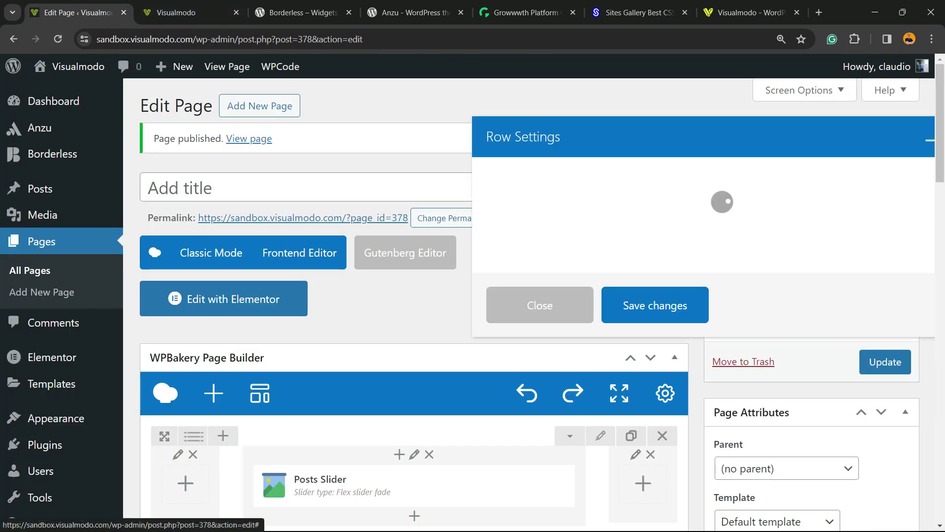
pyautogui.click(540, 442)
pyautogui.moveTo(272, 466)
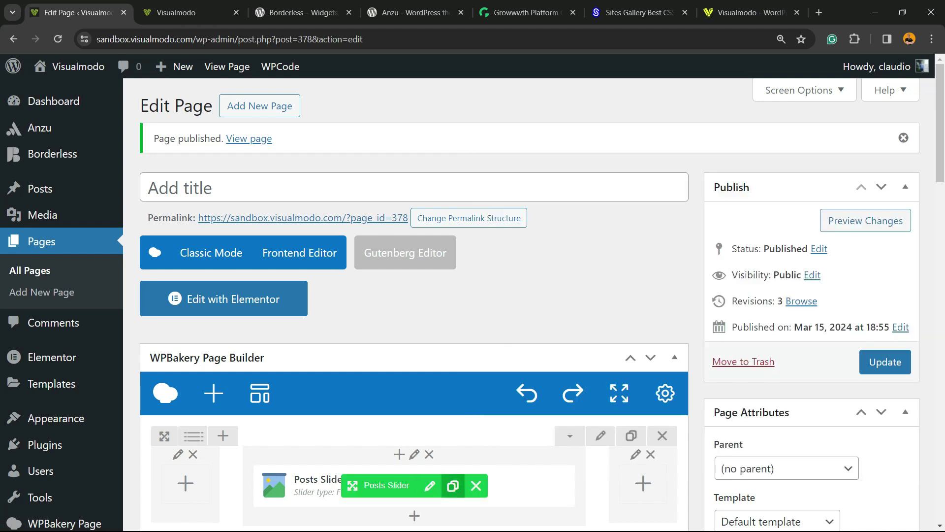
pyautogui.click(430, 486)
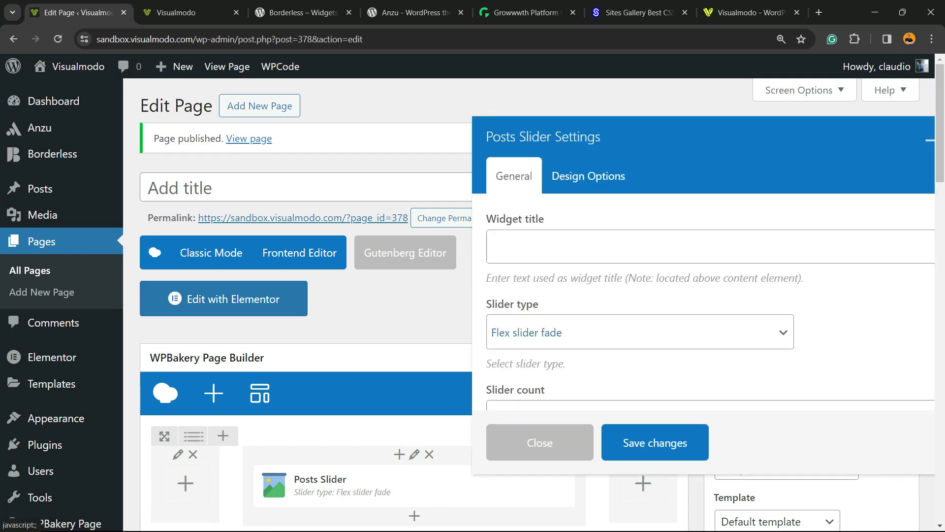
pyautogui.click(640, 332)
pyautogui.click(549, 373)
pyautogui.click(655, 442)
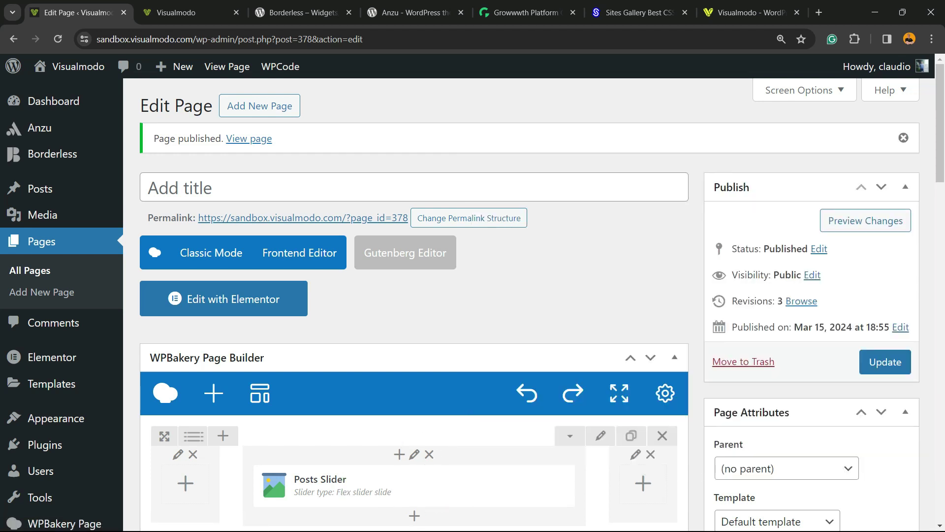
pyautogui.click(885, 362)
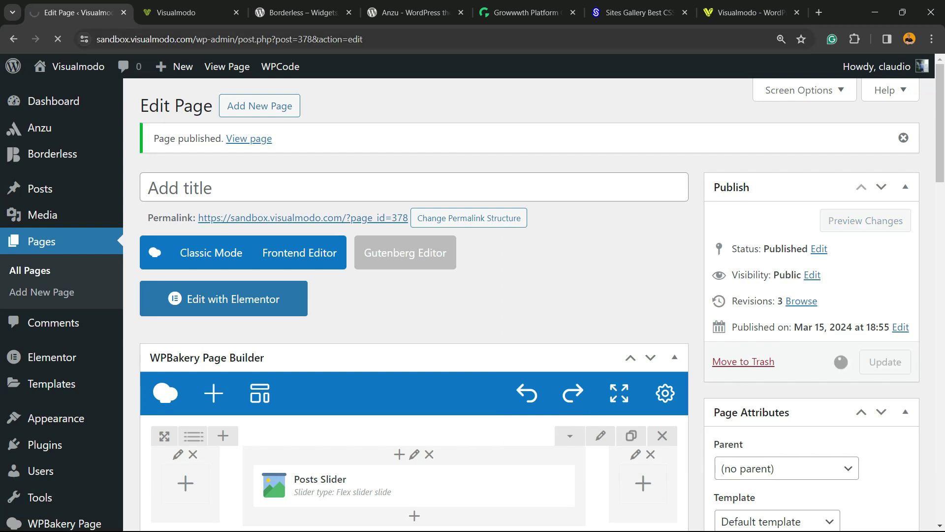
# Reload the preview to check the sliding carousel, then open the page in the Frontend Editor
pyautogui.click(178, 12)
pyautogui.press('F5')
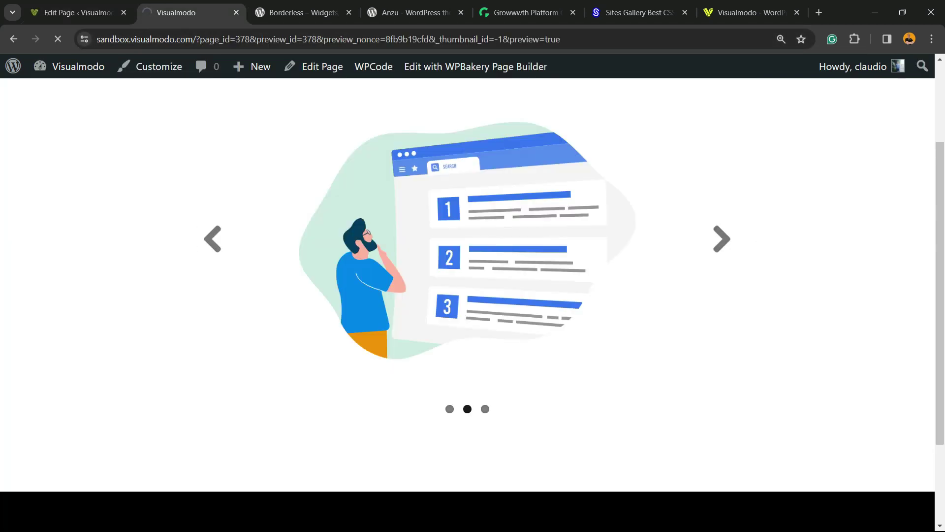
pyautogui.scroll(-5, 261, 187)
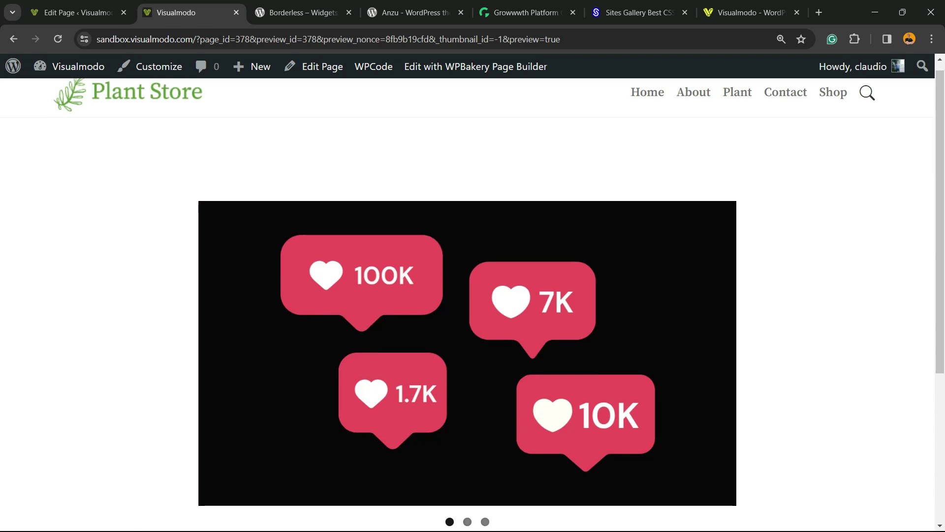
pyautogui.scroll(2, 468, 296)
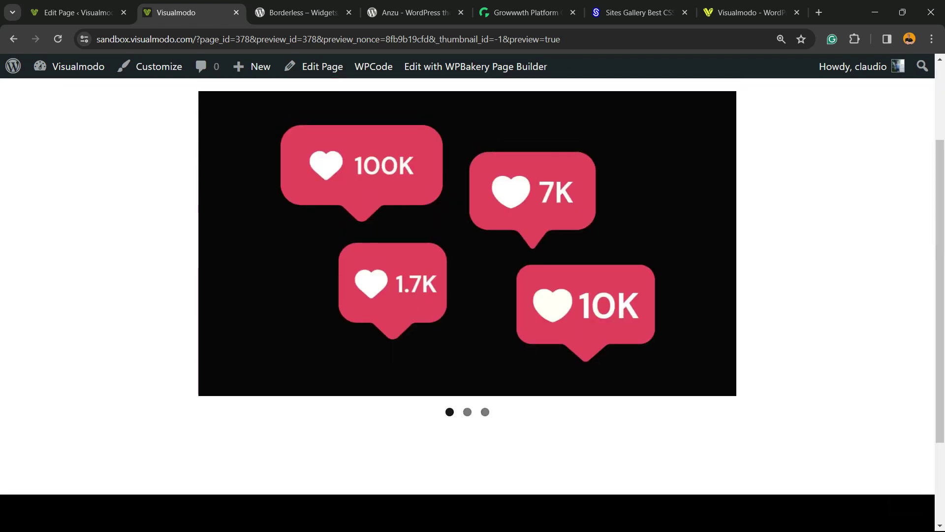
pyautogui.scroll(2, 467, 295)
pyautogui.scroll(-2, 468, 296)
pyautogui.scroll(2, 467, 295)
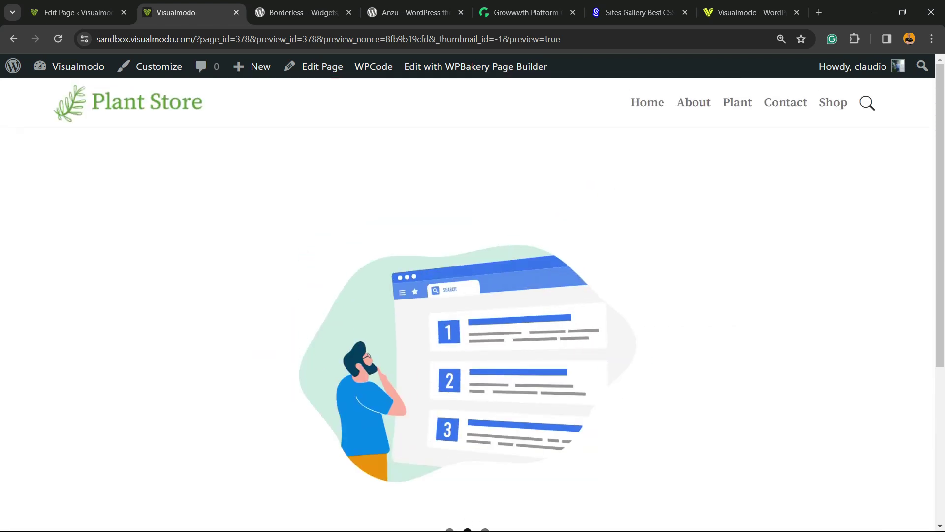
pyautogui.scroll(-2, 468, 296)
pyautogui.click(79, 12)
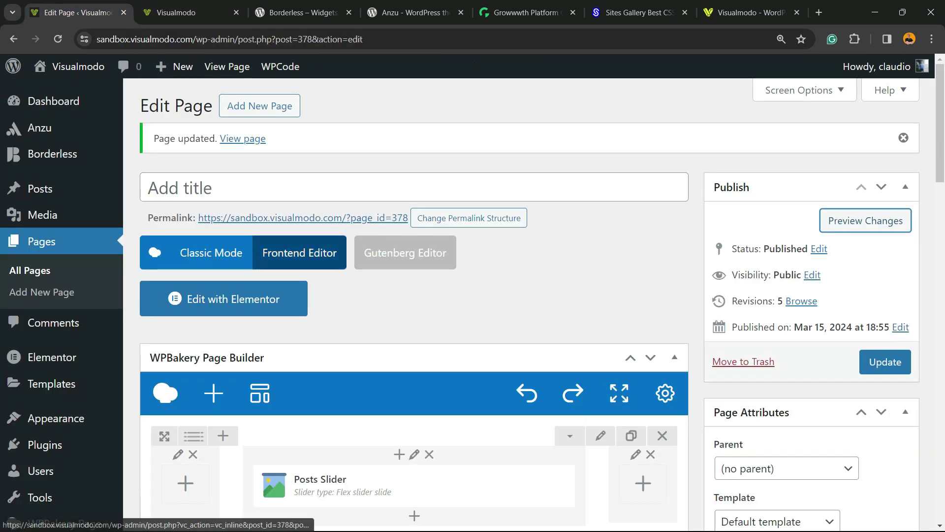
pyautogui.click(258, 259)
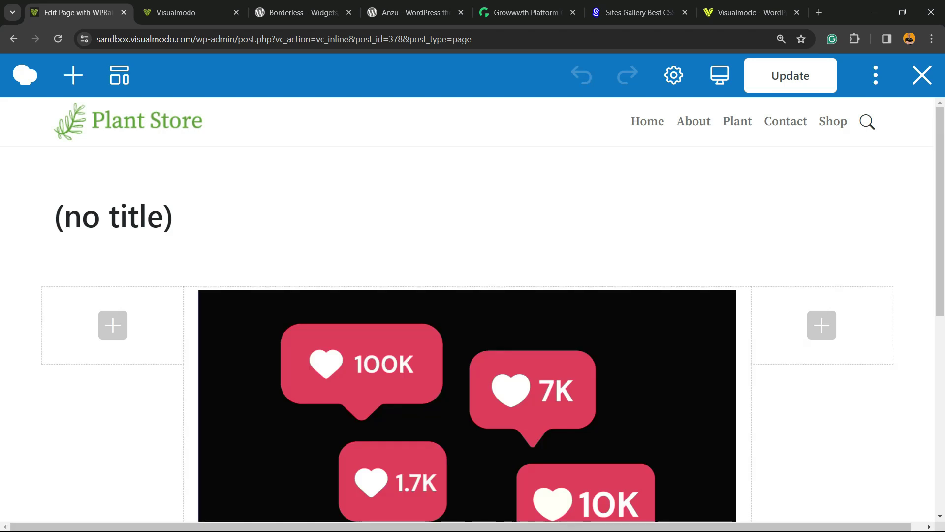
# Re-save the Posts Slider's existing slider type and count so the carousel refreshes with three slides
pyautogui.scroll(-5, 468, 315)
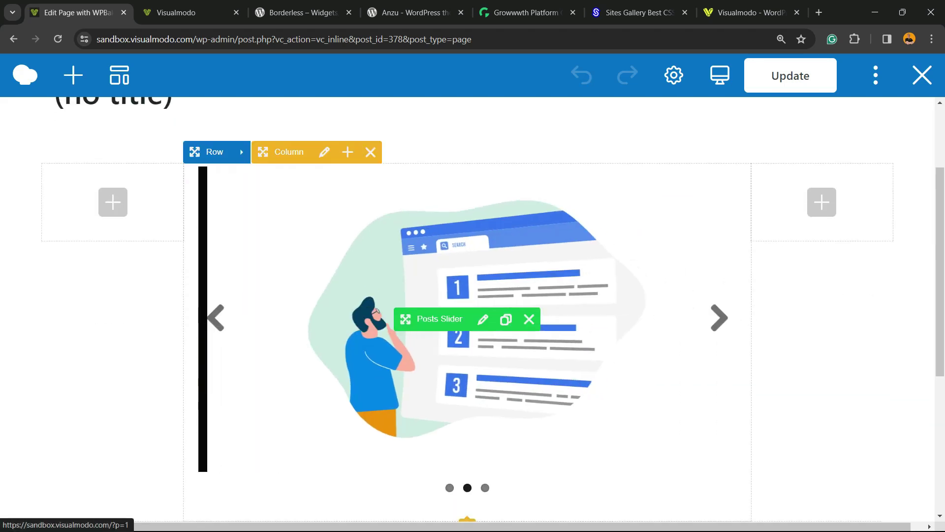
pyautogui.scroll(2, 468, 315)
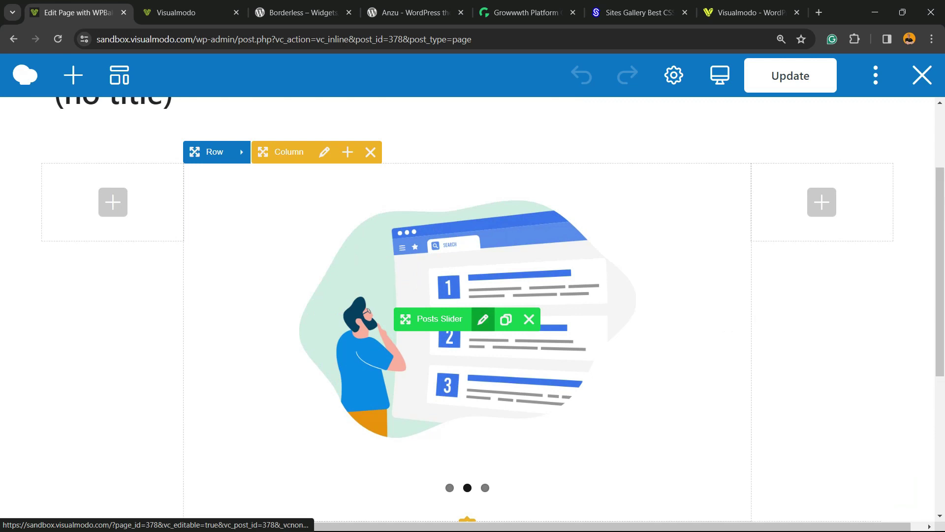
pyautogui.click(482, 319)
pyautogui.scroll(3, 335, 315)
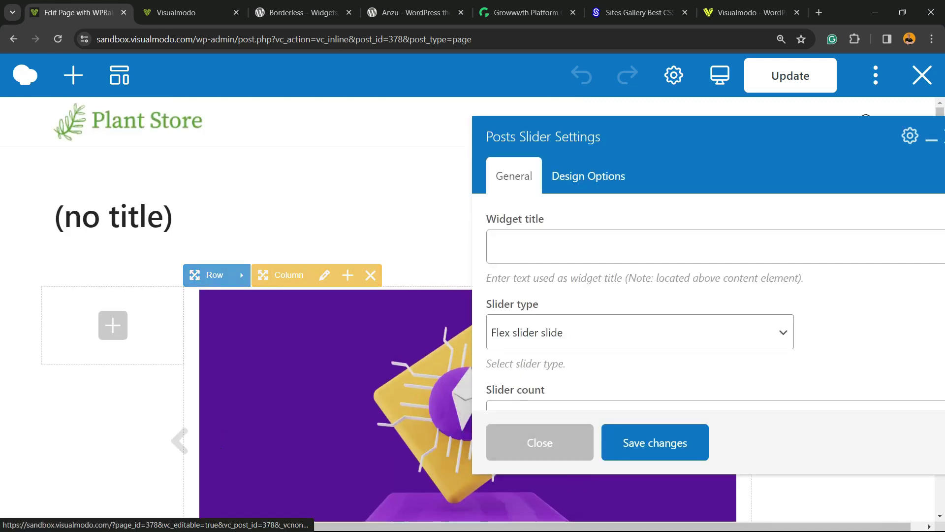
pyautogui.scroll(-2, 709, 306)
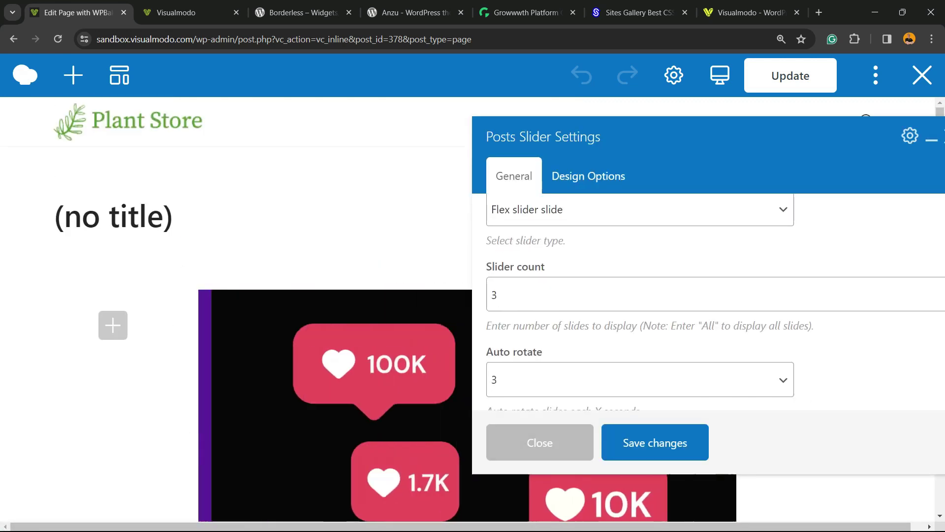
pyautogui.click(540, 443)
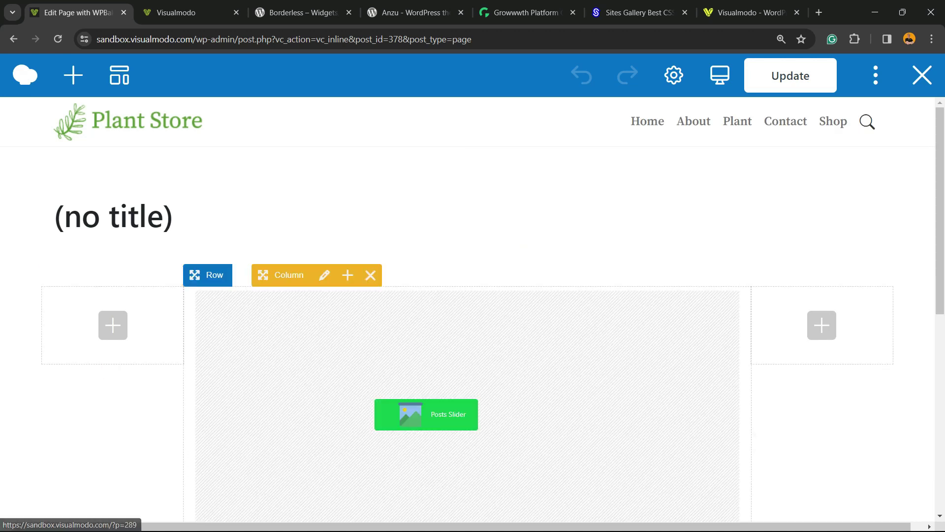
pyautogui.scroll(-5, 468, 310)
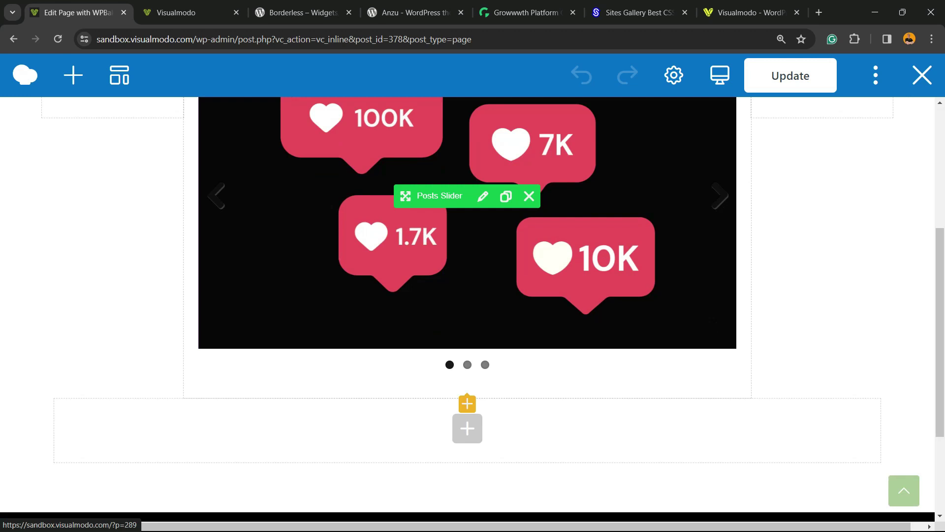
pyautogui.scroll(5, 468, 310)
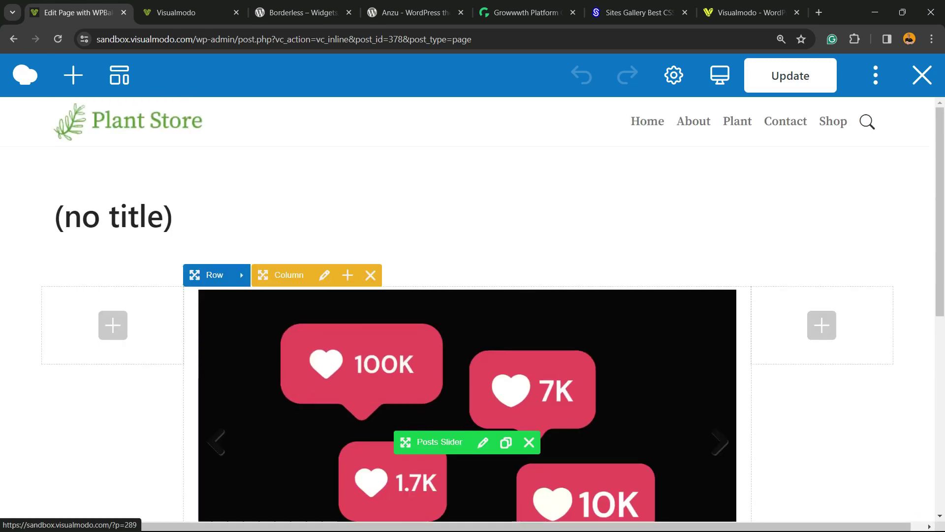
pyautogui.scroll(-5, 468, 310)
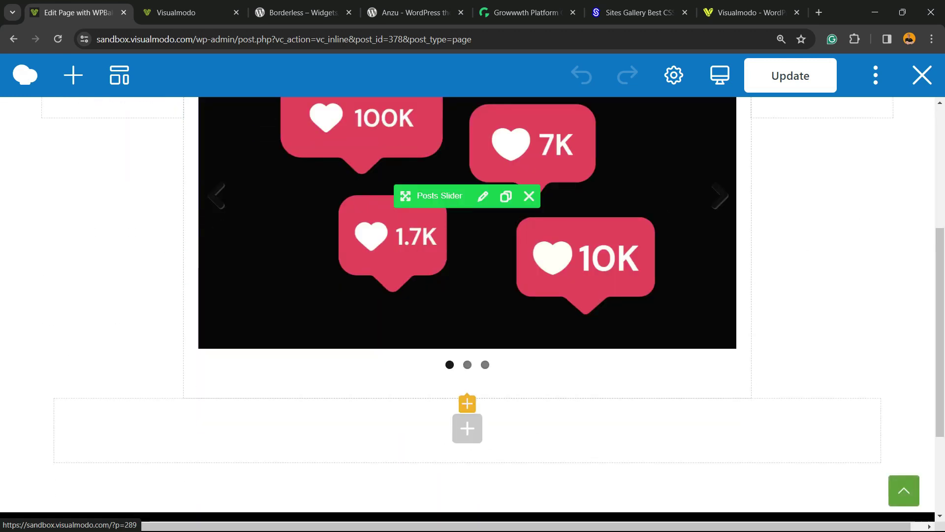
pyautogui.scroll(3, 443, 315)
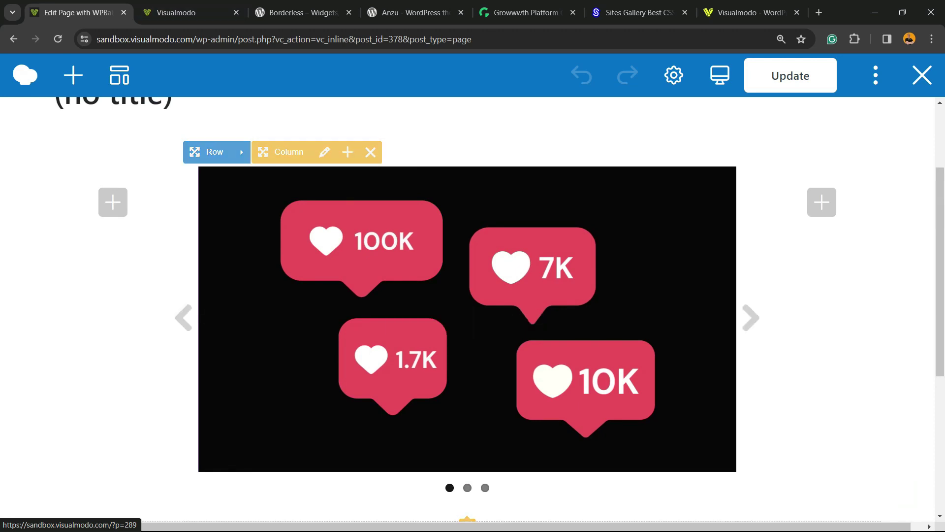
# View the Borderless plugin and Anzu theme pages, selecting each page's title
pyautogui.hotkey('ctrl', 'Tab')
pyautogui.hotkey('ctrl', 'Tab')
pyautogui.tripleClick(275, 416)
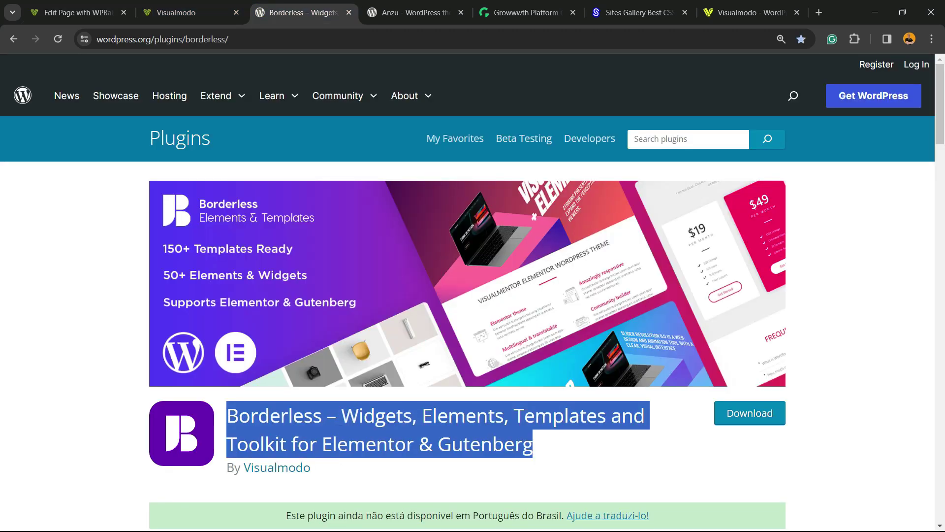
pyautogui.hotkey('ctrl', 'Tab')
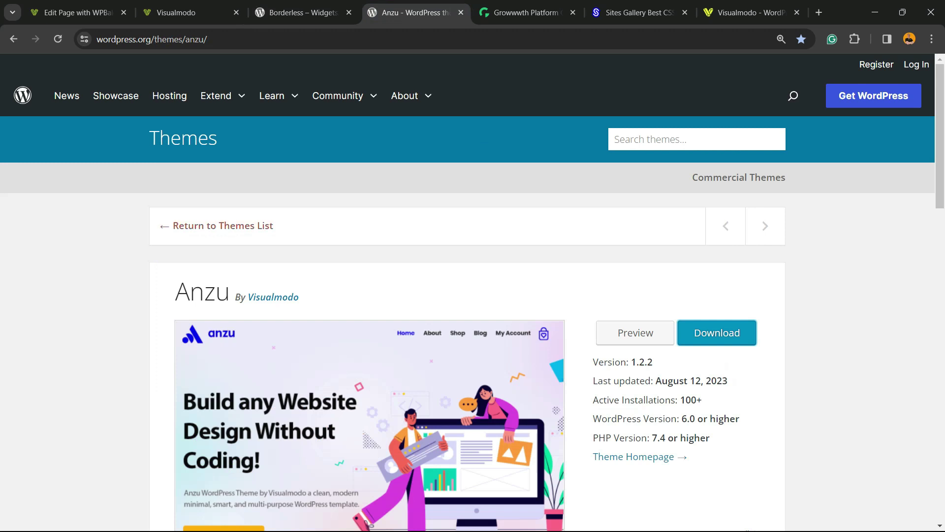
pyautogui.tripleClick(202, 291)
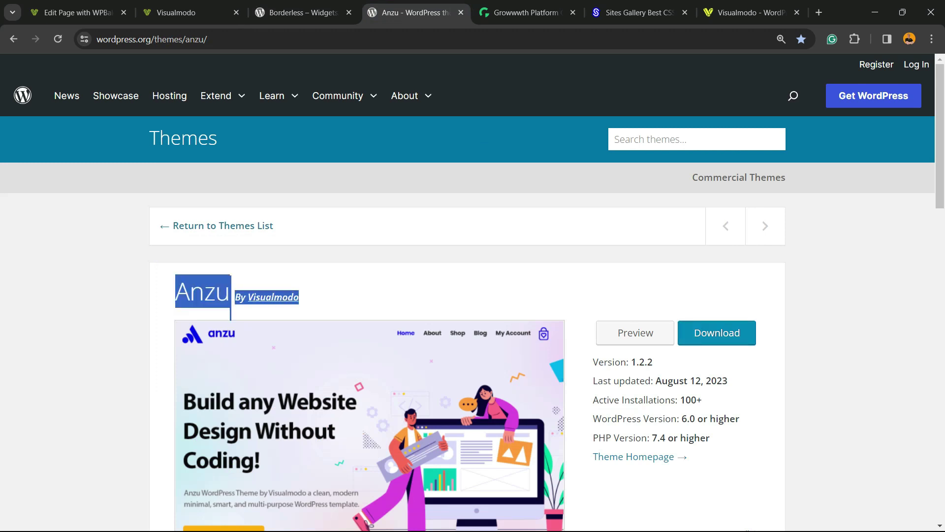
# Scroll through the Growwwth site, then move on to the Sites Gallery
pyautogui.hotkey('ctrl', 'Tab')
pyautogui.scroll(-7, 472, 295)
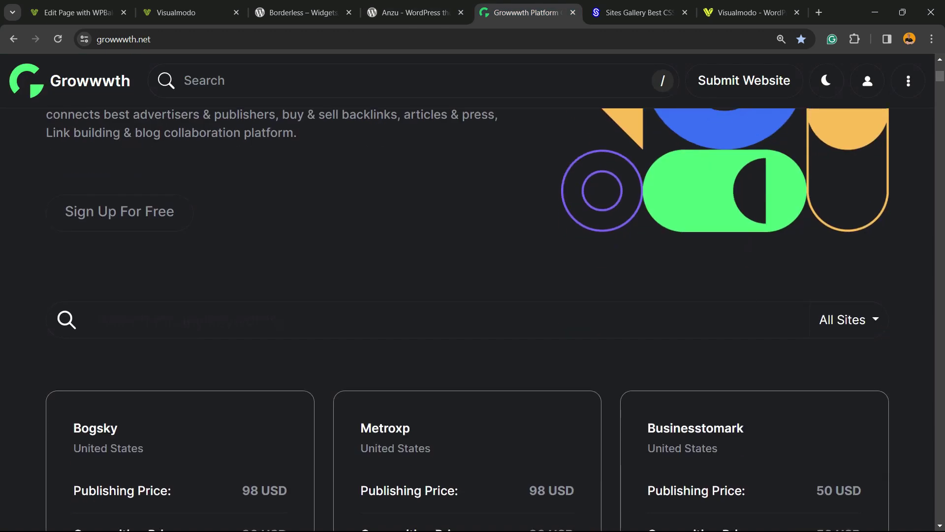
pyautogui.scroll(-15, 473, 305)
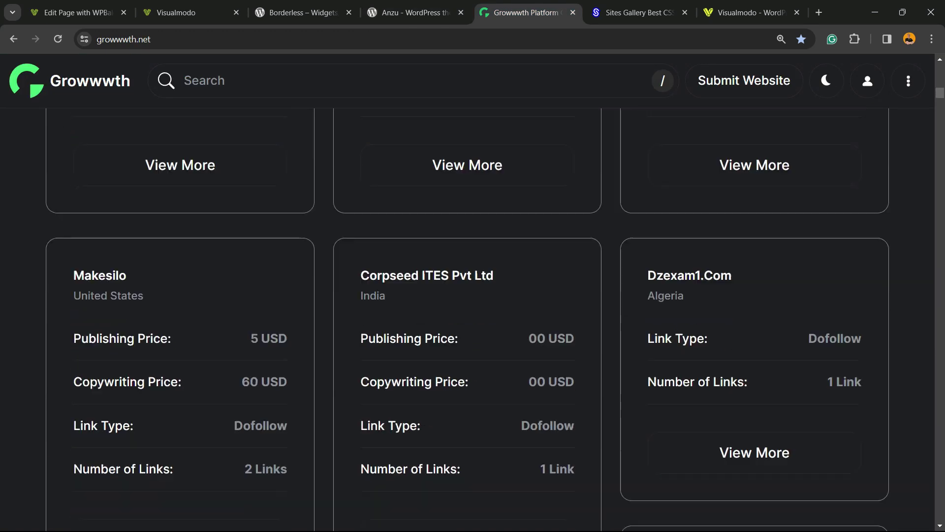
pyautogui.scroll(-13, 473, 305)
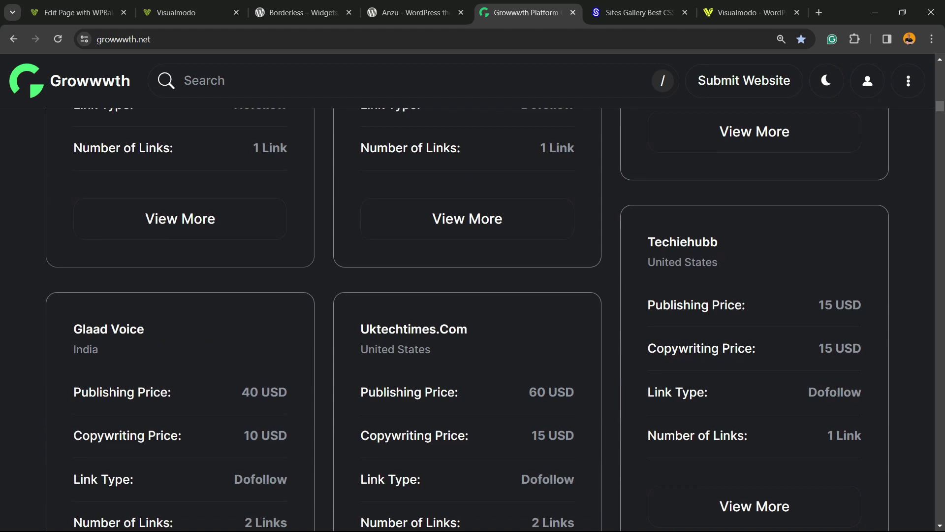
pyautogui.hotkey('ctrl', 'Tab')
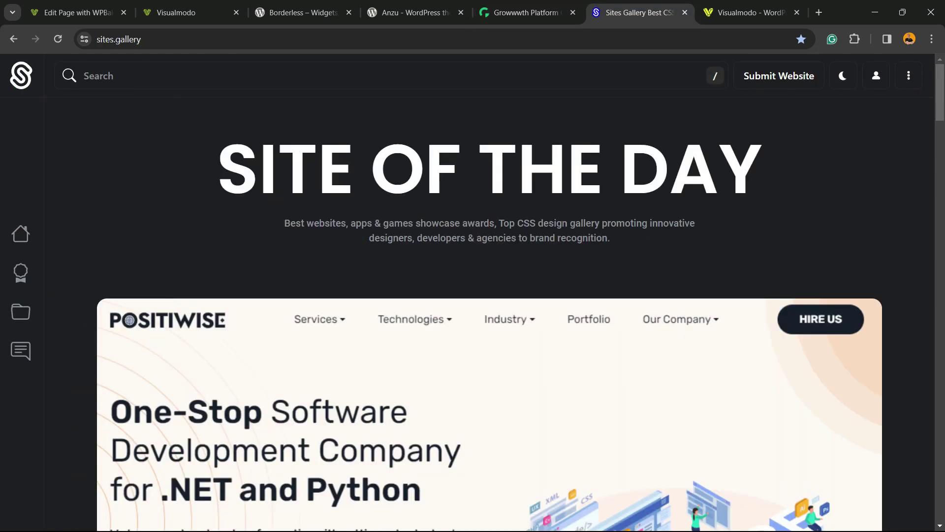
# Browse down the Sites Gallery card grid, then switch to the Visualmodo - WordPress home page
pyautogui.scroll(-15, 473, 305)
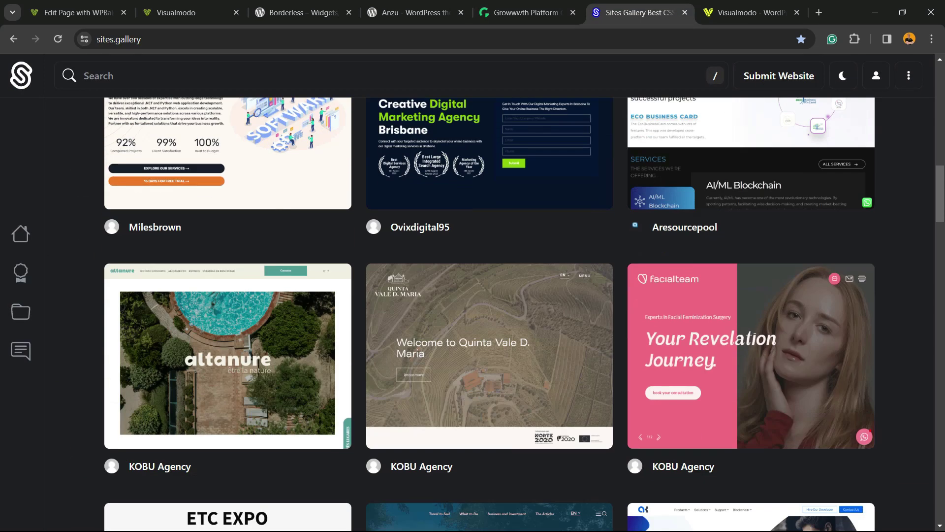
pyautogui.scroll(-5, 473, 305)
pyautogui.scroll(-20, 473, 305)
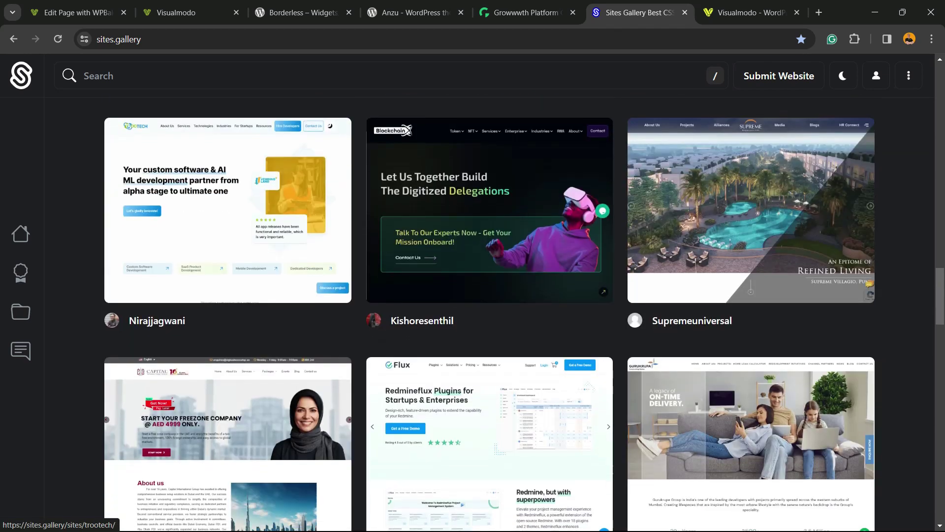
pyautogui.scroll(-5, 490, 216)
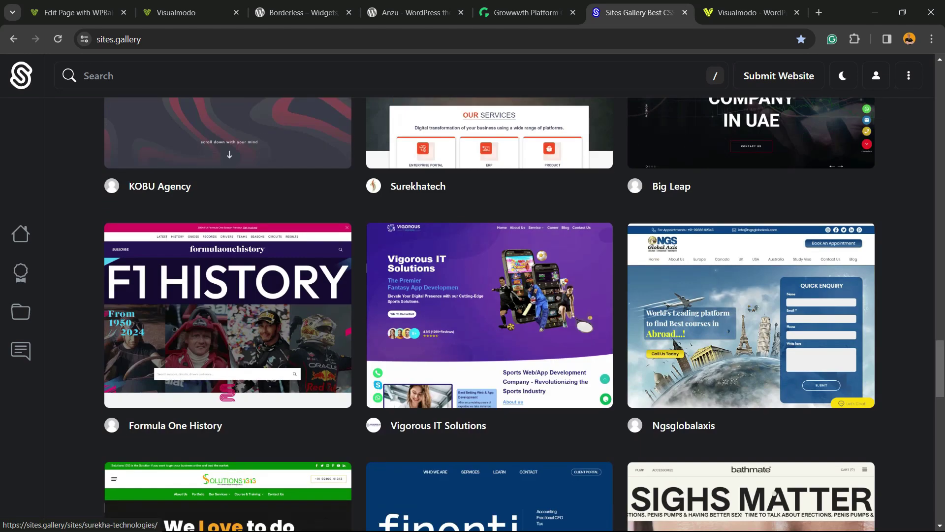
pyautogui.click(751, 12)
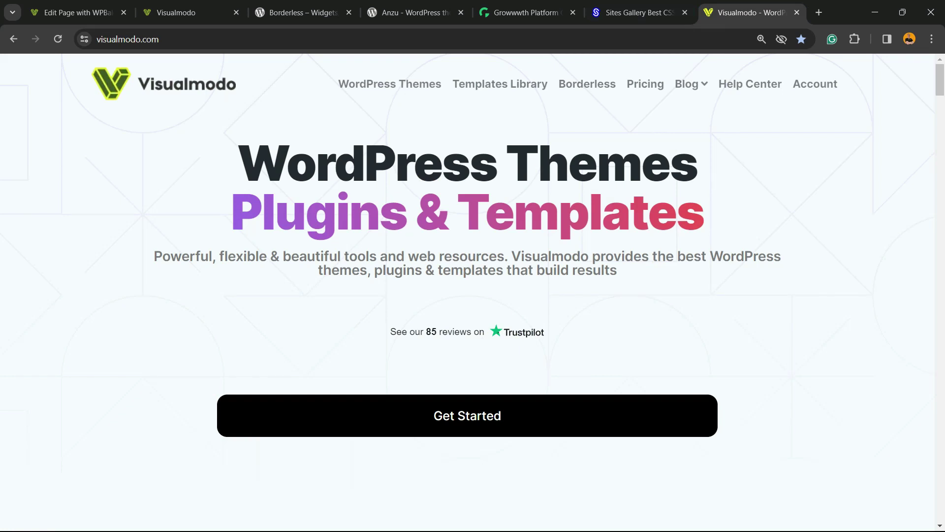
# Open Visualmodo's Starter Templates Library and scroll down to the Instructor and Therapist templates
pyautogui.click(475, 85)
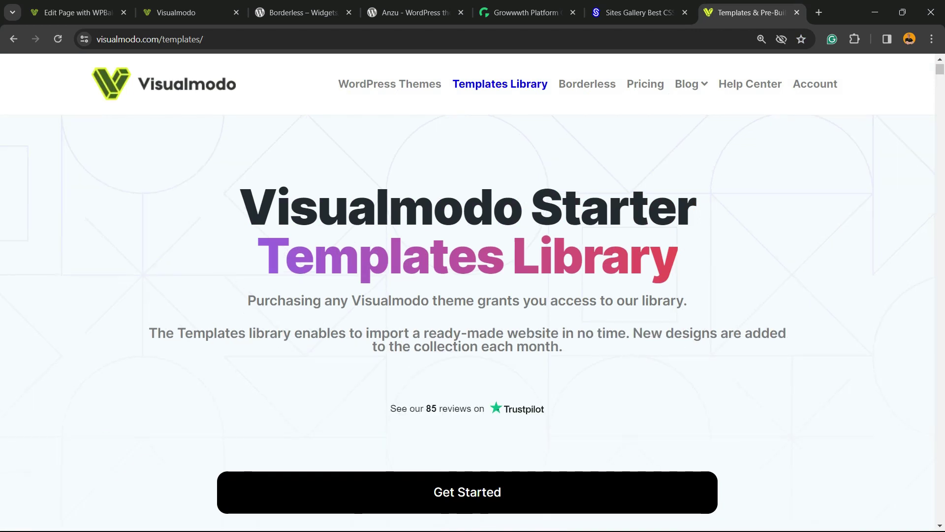
pyautogui.scroll(-10, 467, 320)
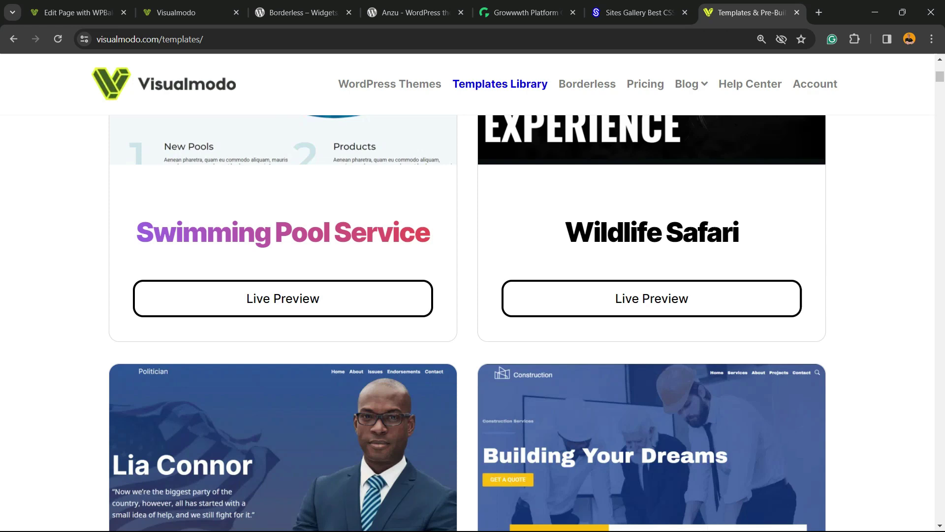
pyautogui.scroll(-10, 468, 320)
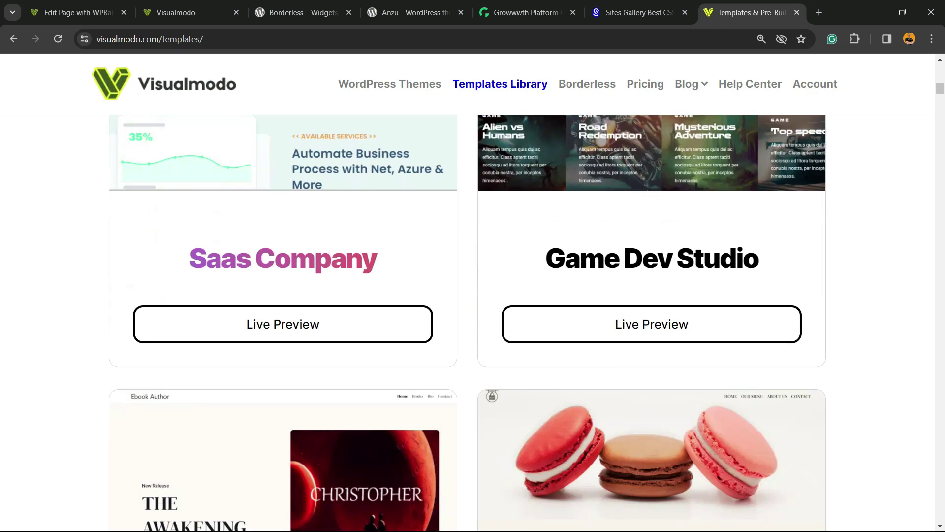
pyautogui.scroll(-20, 468, 320)
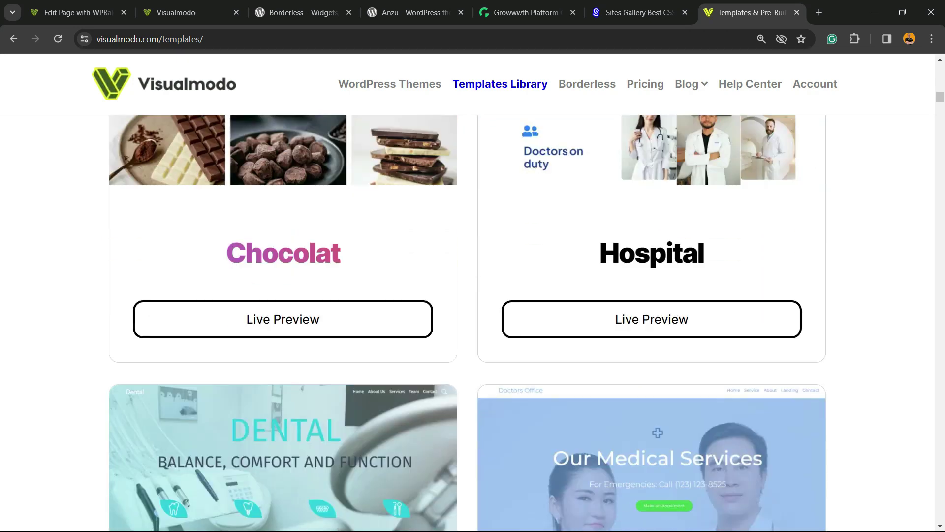
pyautogui.scroll(-20, 468, 320)
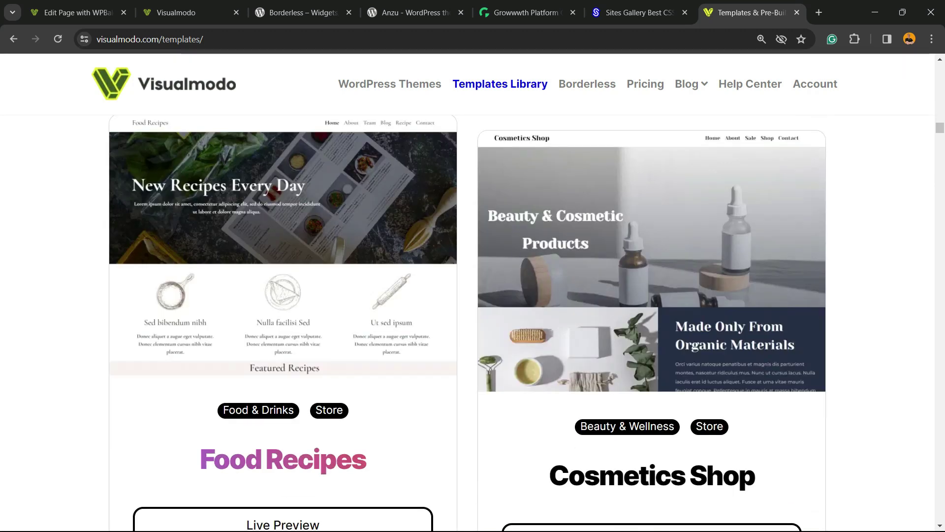
pyautogui.scroll(-20, 468, 320)
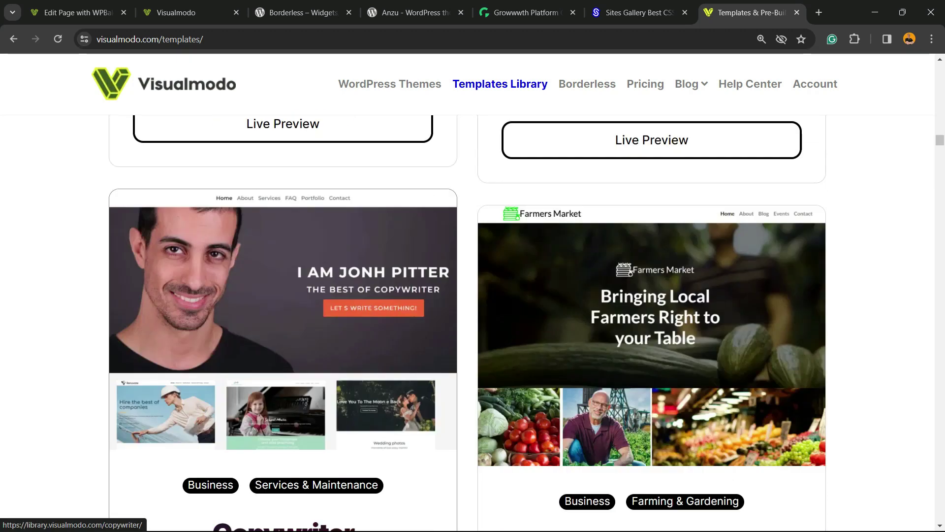